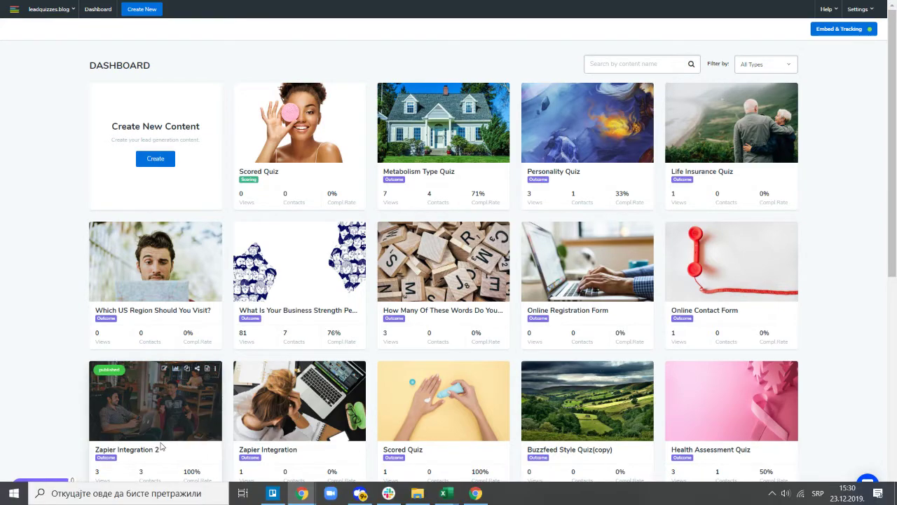
Step: Switch to the Zakra website window and examine the homepage's Take Quiz button and the embedded quiz section further down
key(super)
mouse_move(303, 493)
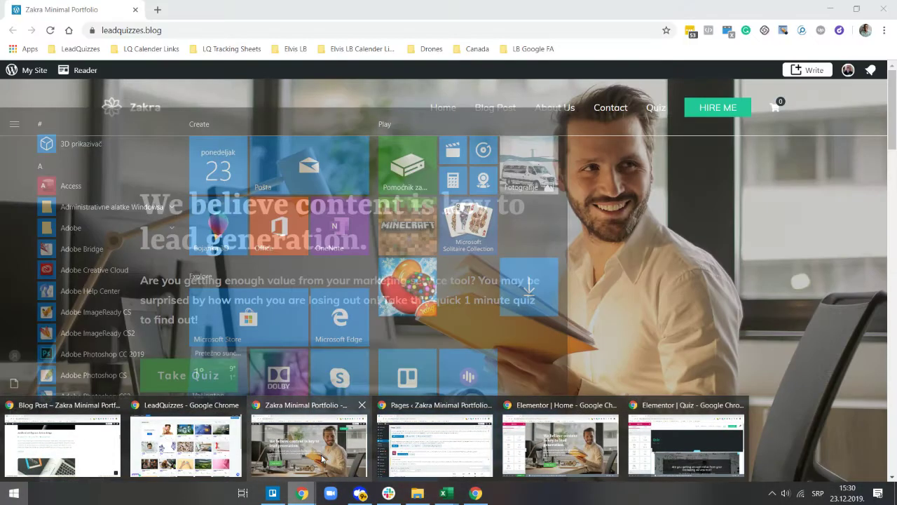
click(323, 460)
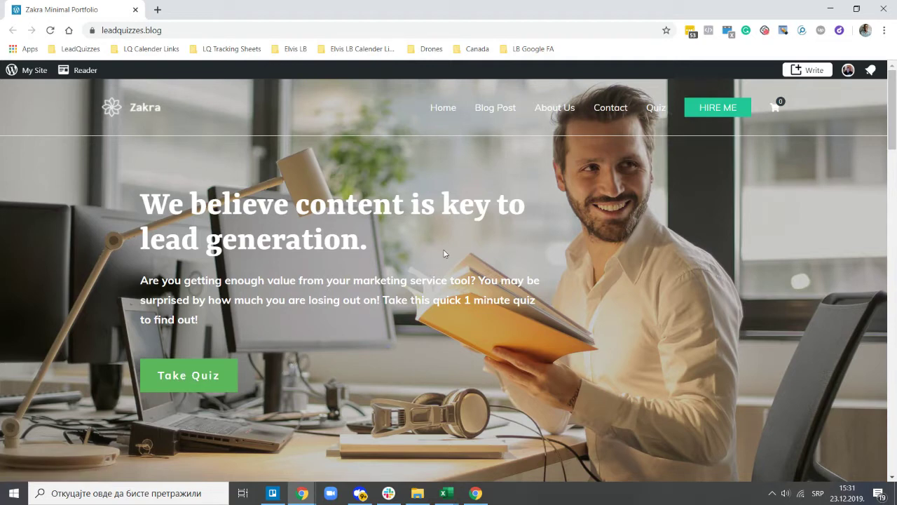
scroll(444, 254, down, 10)
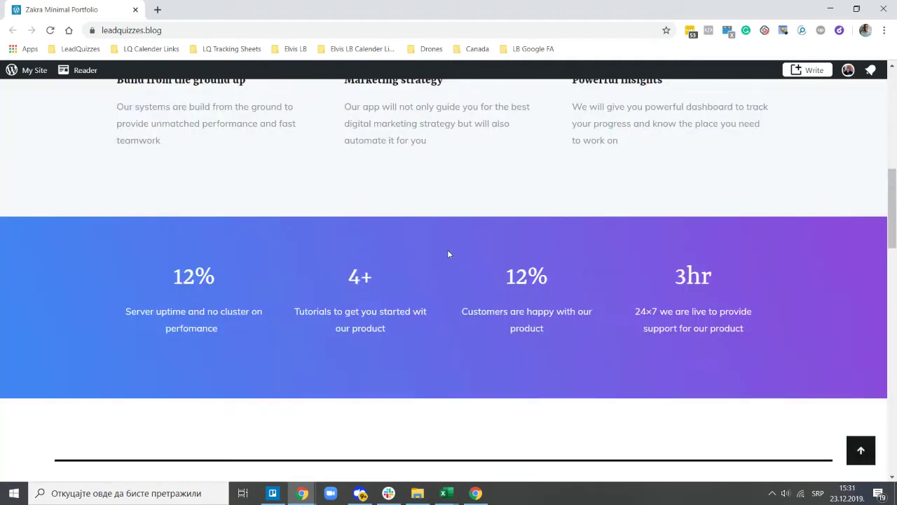
scroll(453, 257, down, 3)
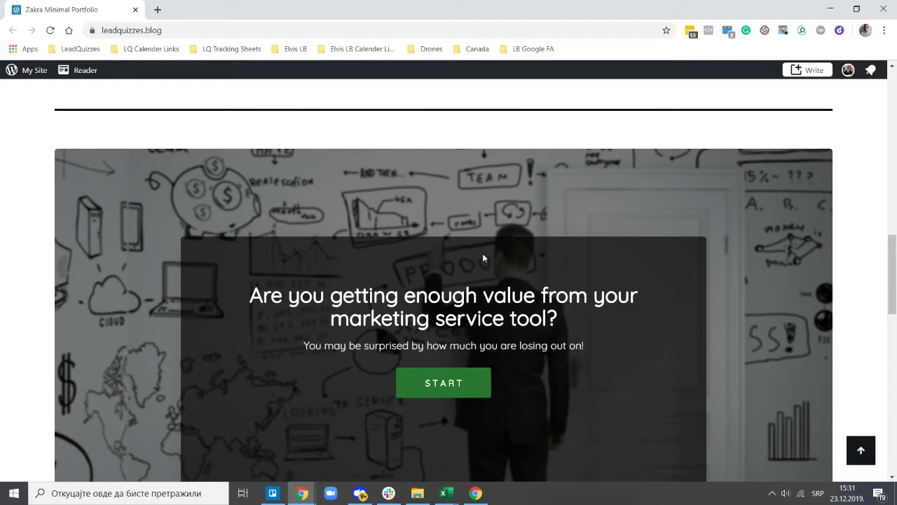
scroll(482, 256, down, 1)
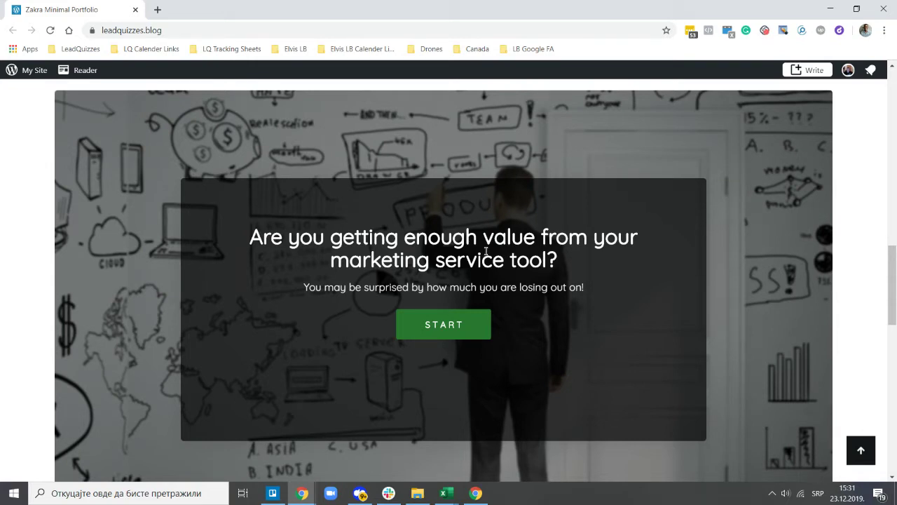
scroll(485, 250, up, 2)
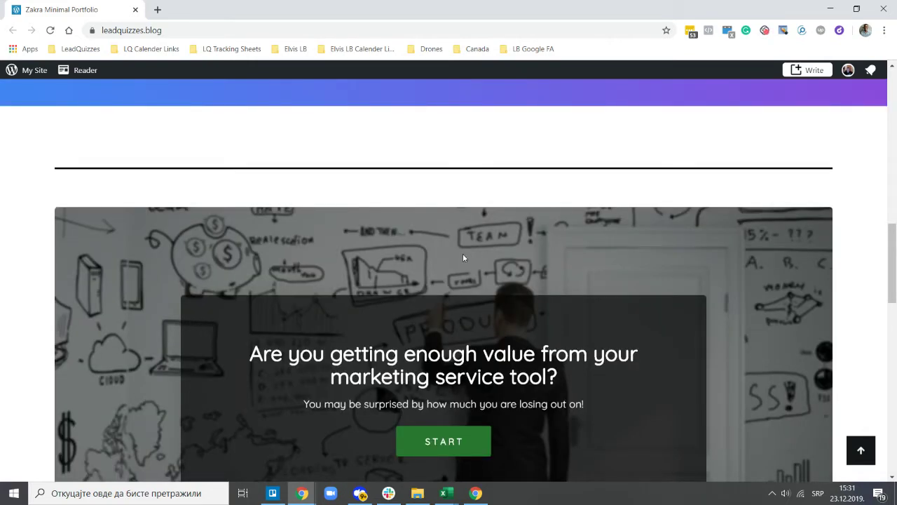
scroll(463, 258, up, 10)
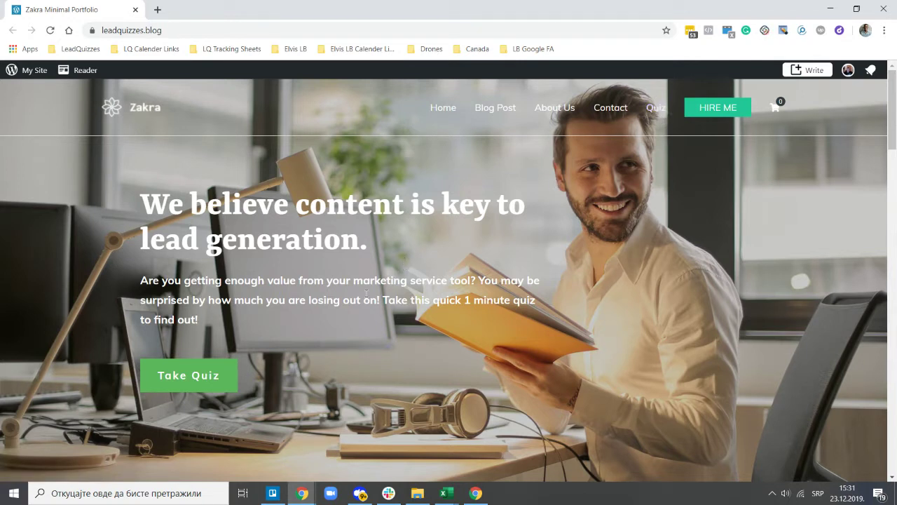
Step: Return to the LeadQuizzes dashboard, open Embed & Tracking, and copy the tracking code for leadquizzes.blog to the clipboard
click(302, 493)
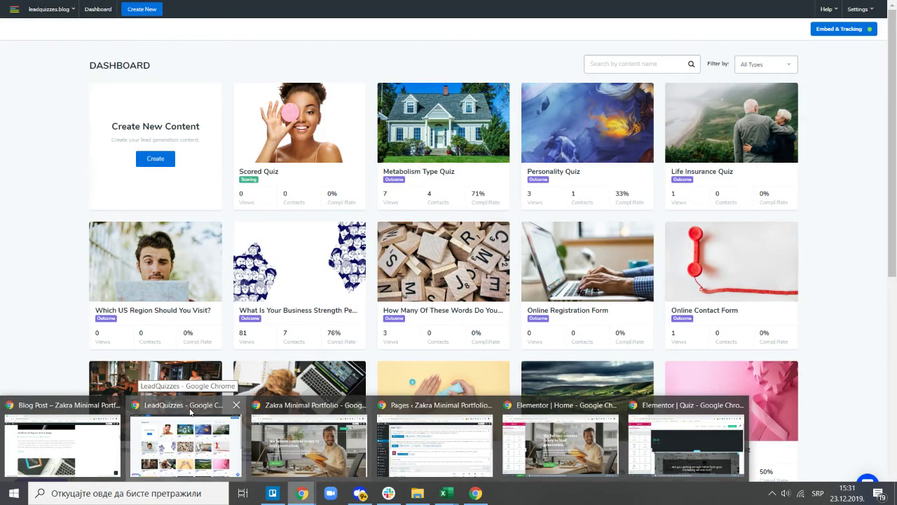
click(165, 455)
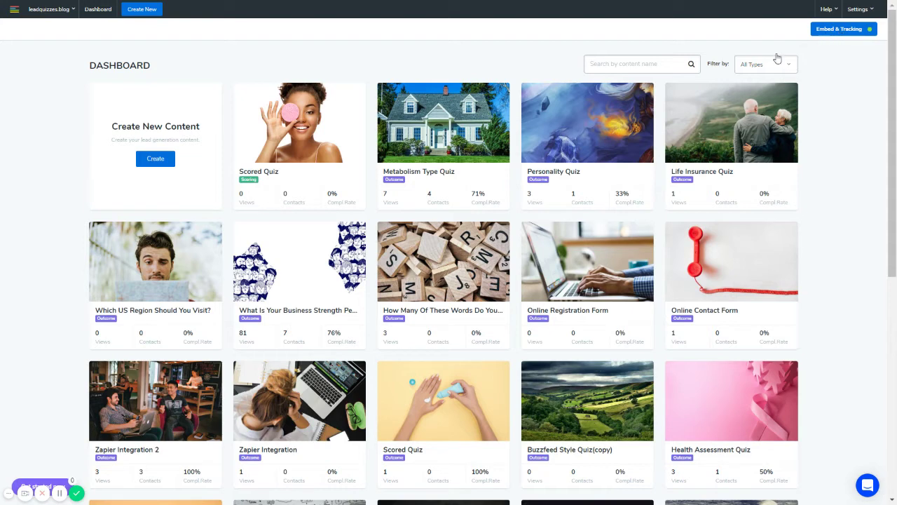
click(845, 35)
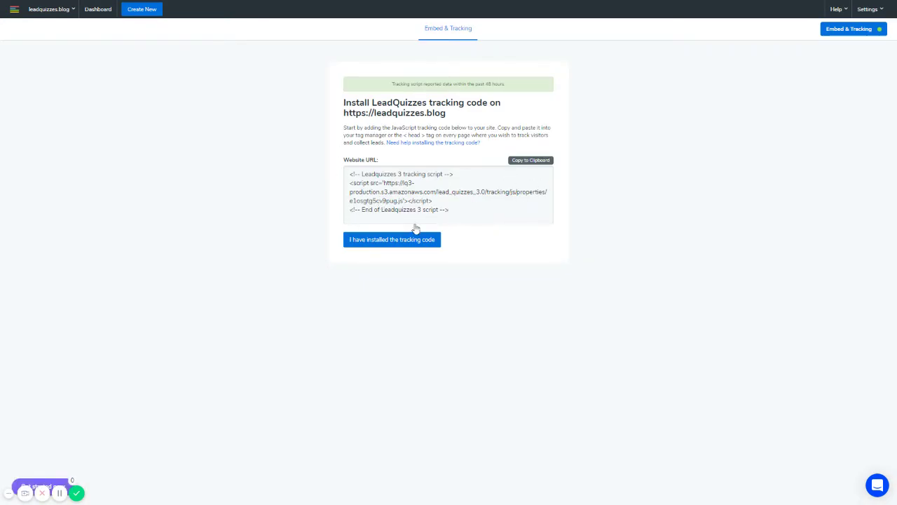
click(535, 162)
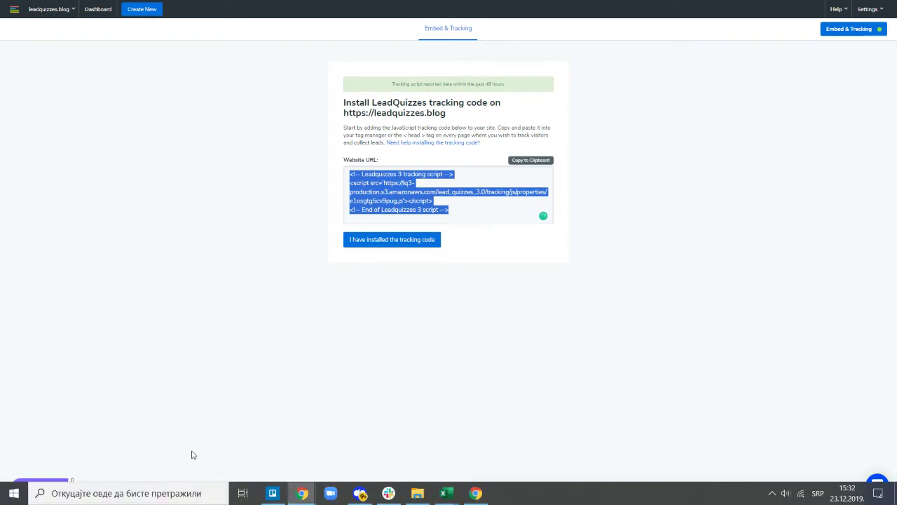
Step: Switch to the WordPress admin window and look through the installed plugins for the header and footer script plugins
key(super)
mouse_move(301, 492)
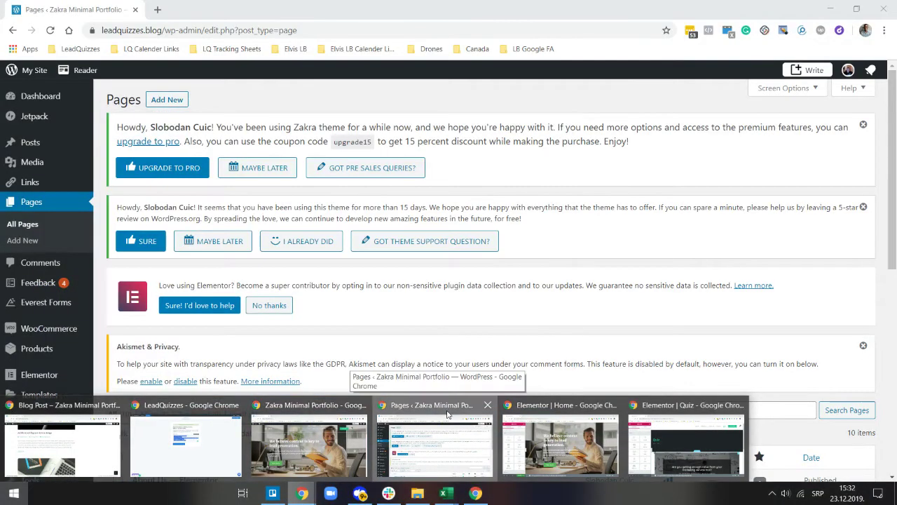
click(447, 415)
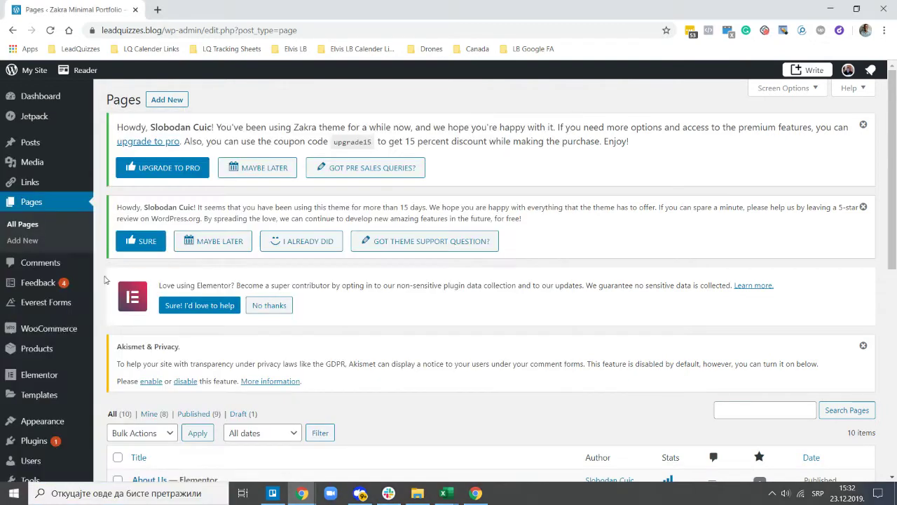
mouse_move(44, 280)
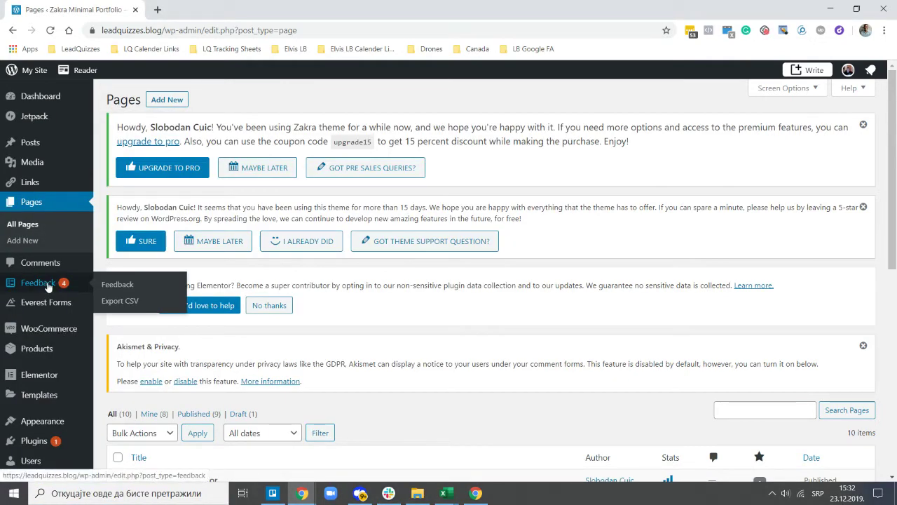
mouse_move(42, 306)
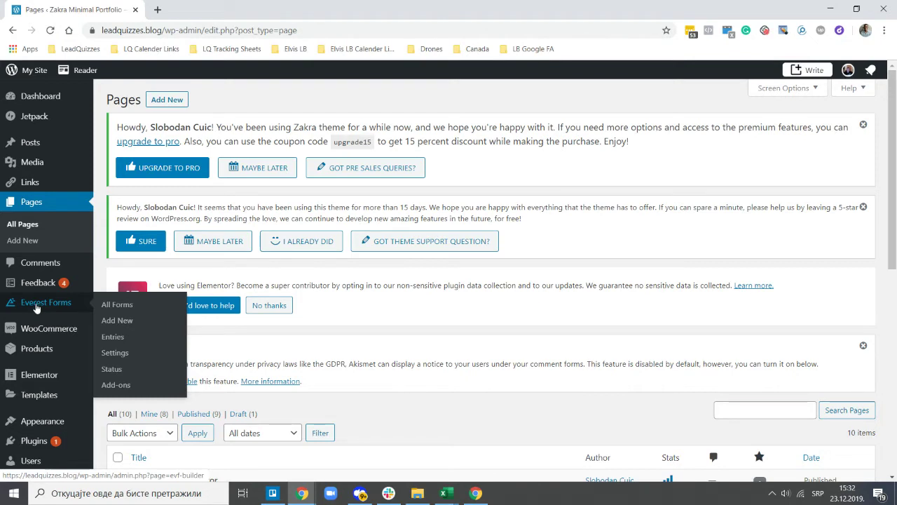
scroll(43, 307, down, 1)
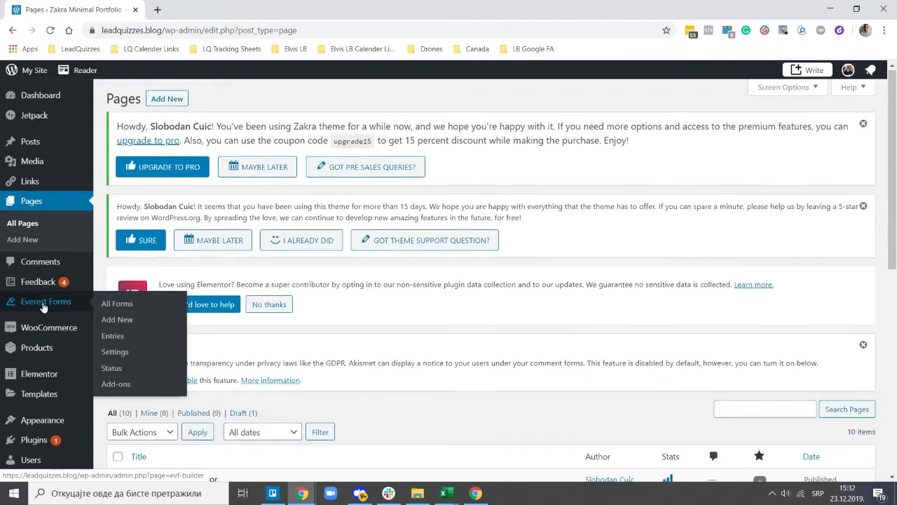
scroll(47, 309, down, 1)
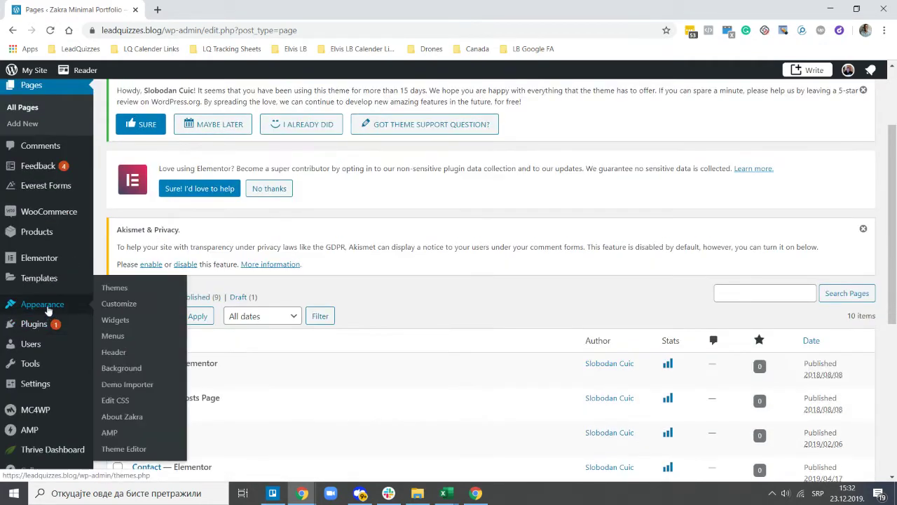
mouse_move(40, 325)
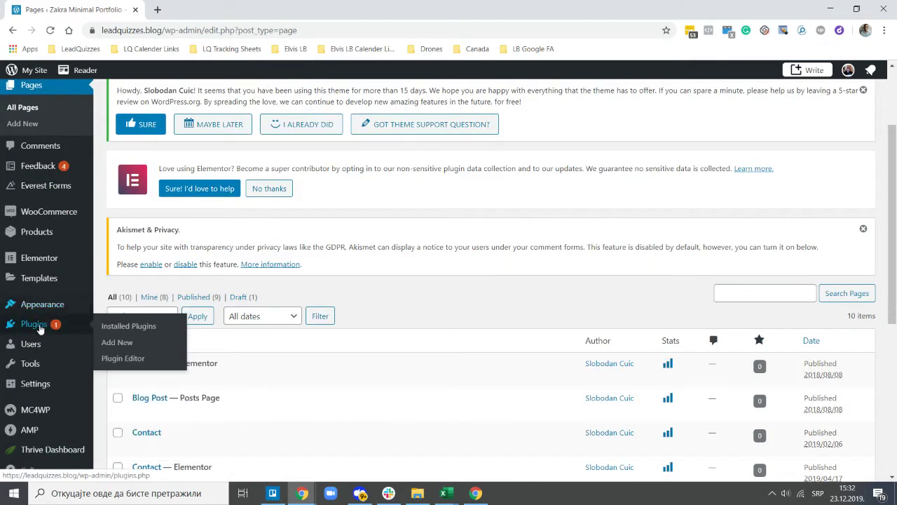
click(134, 329)
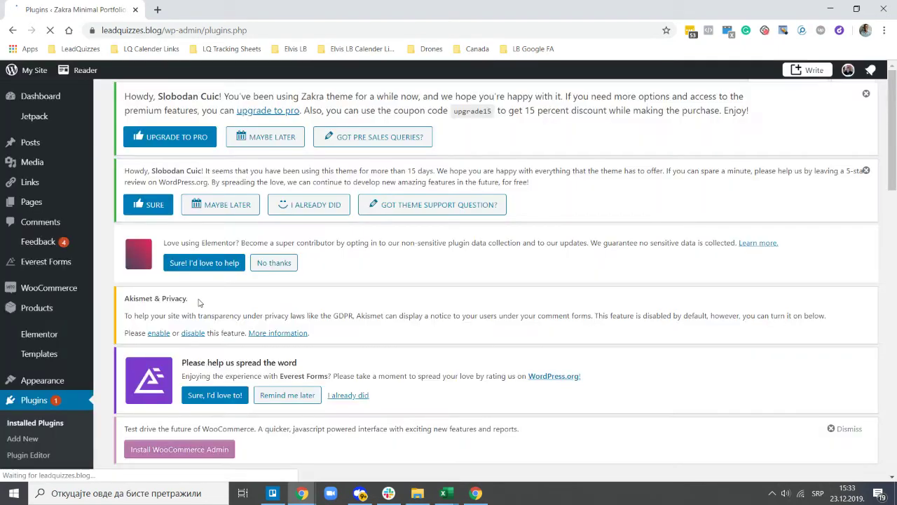
scroll(204, 299, down, 5)
scroll(204, 299, down, 6)
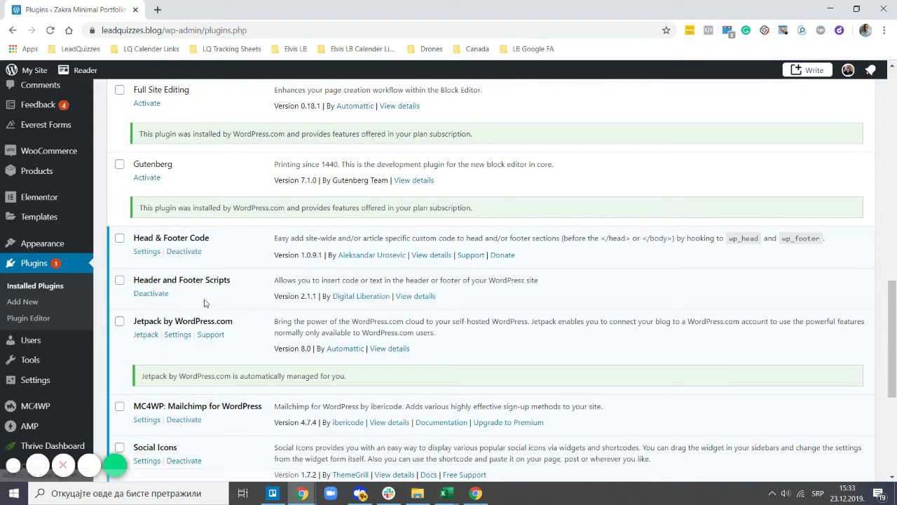
scroll(39, 297, down, 1)
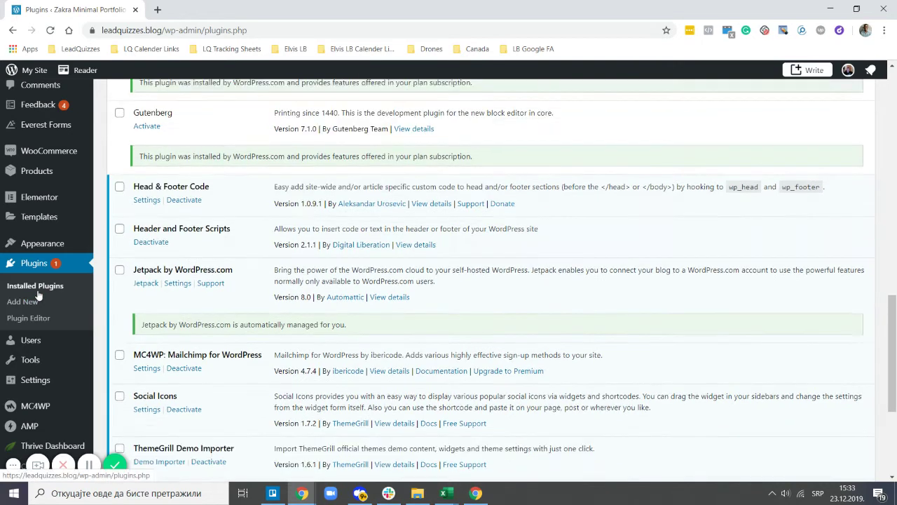
Step: Open the Header and Footer Scripts settings and review the LeadQuizzes tracking script in the header scripts field
mouse_move(32, 384)
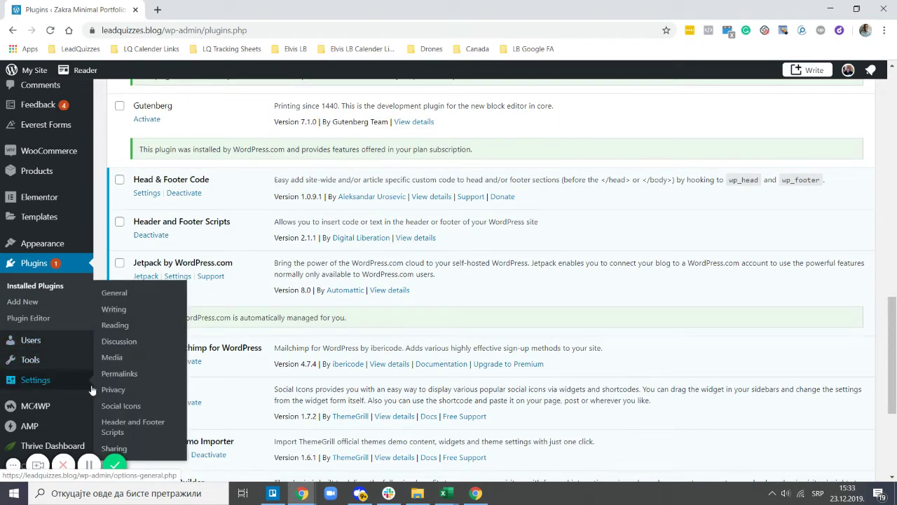
click(128, 428)
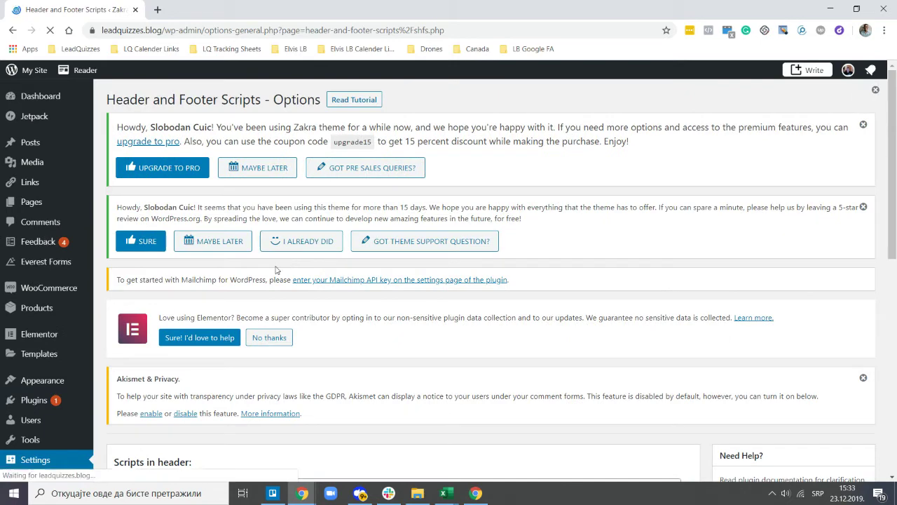
scroll(210, 252, down, 4)
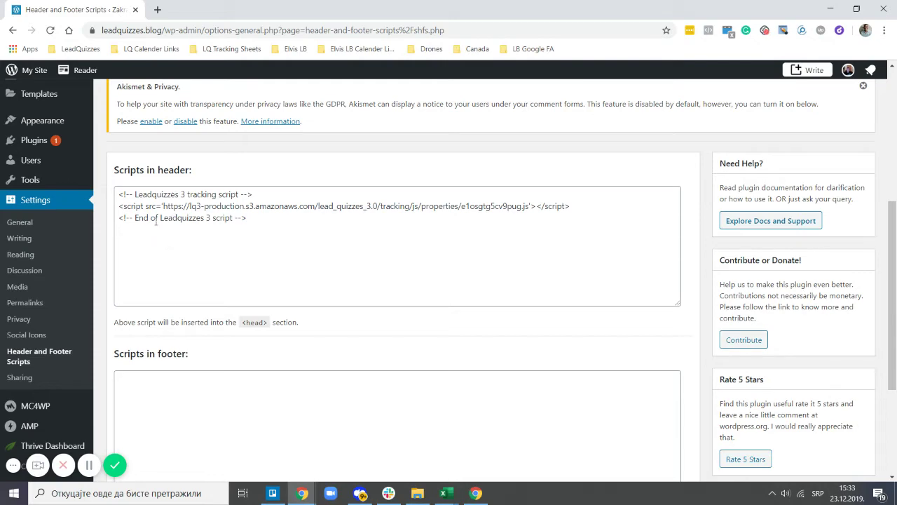
scroll(209, 295, down, 3)
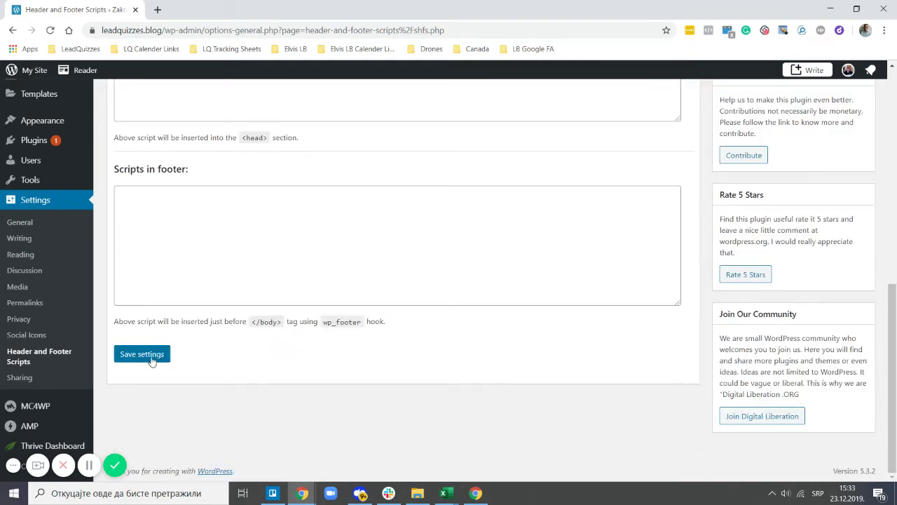
scroll(201, 142, up, 2)
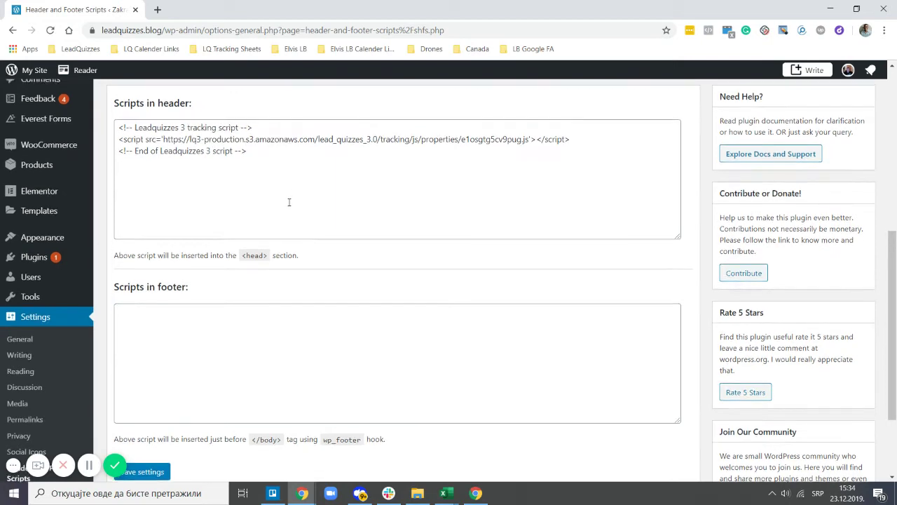
scroll(295, 203, up, 5)
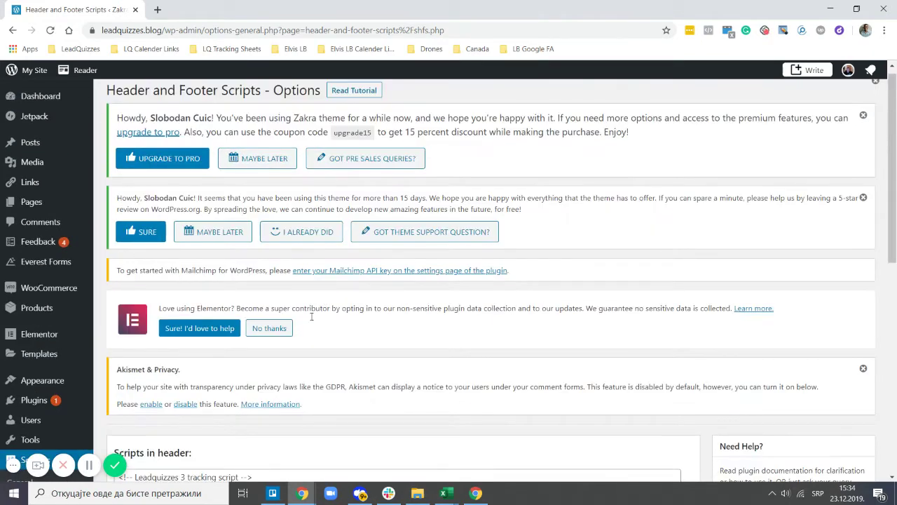
Step: Switch to the Elementor editor of the Quiz page and open the HTML code of the embedded quiz widget
click(300, 494)
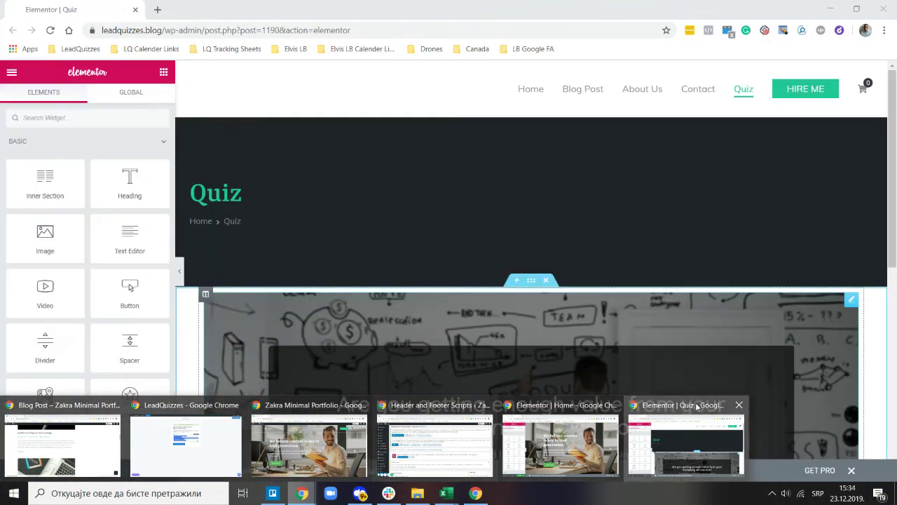
click(686, 443)
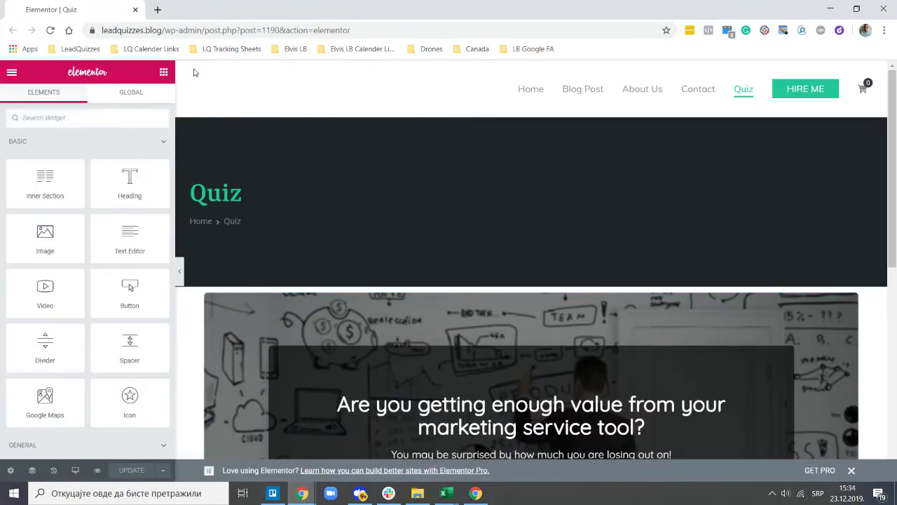
scroll(415, 203, down, 2)
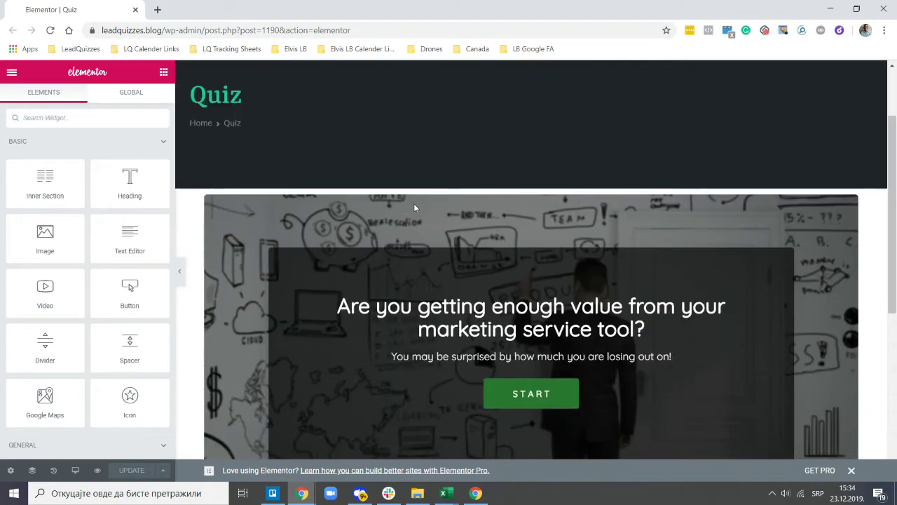
scroll(414, 205, down, 4)
scroll(415, 211, up, 5)
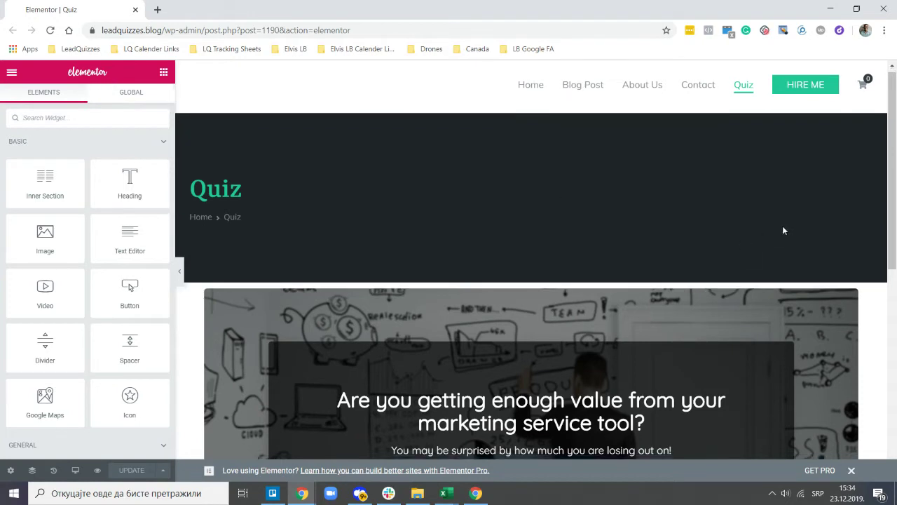
scroll(784, 230, down, 3)
click(852, 126)
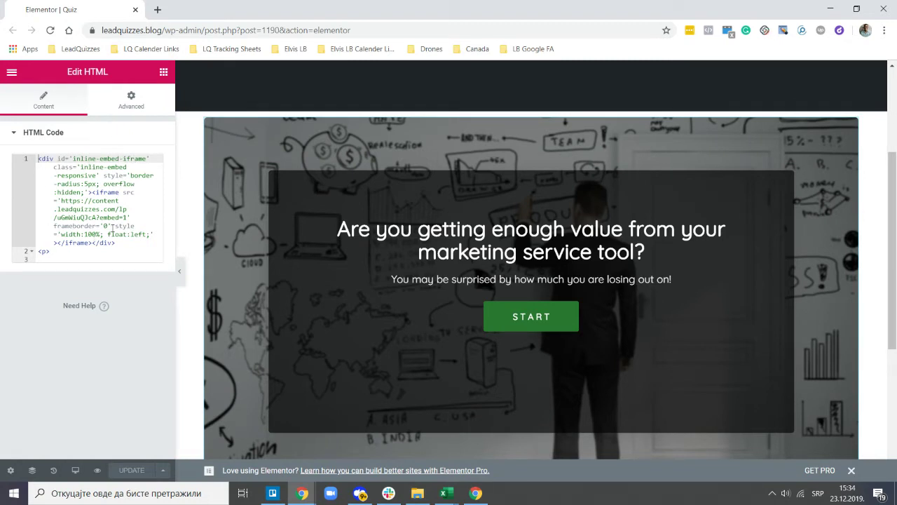
Step: Switch to the LeadQuizzes window, return to the dashboard, and open the sharing options of the Marketing quiz
click(311, 497)
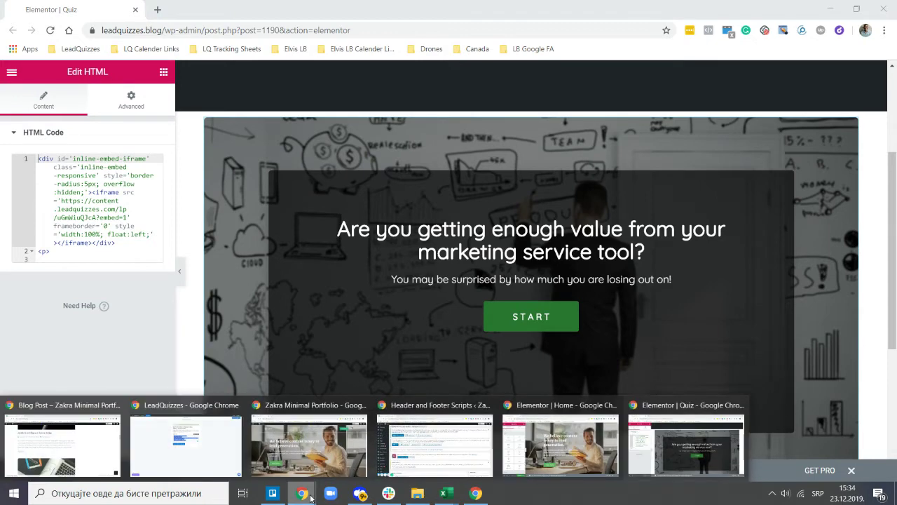
click(174, 417)
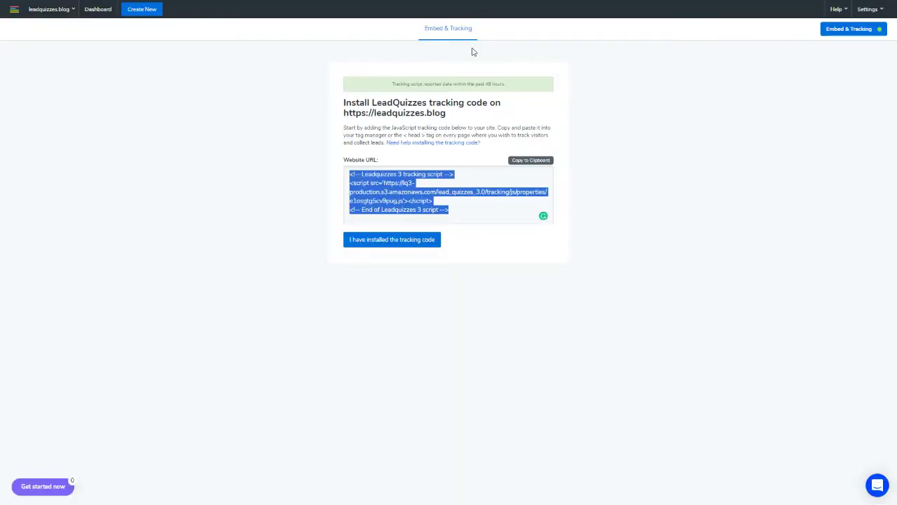
click(286, 171)
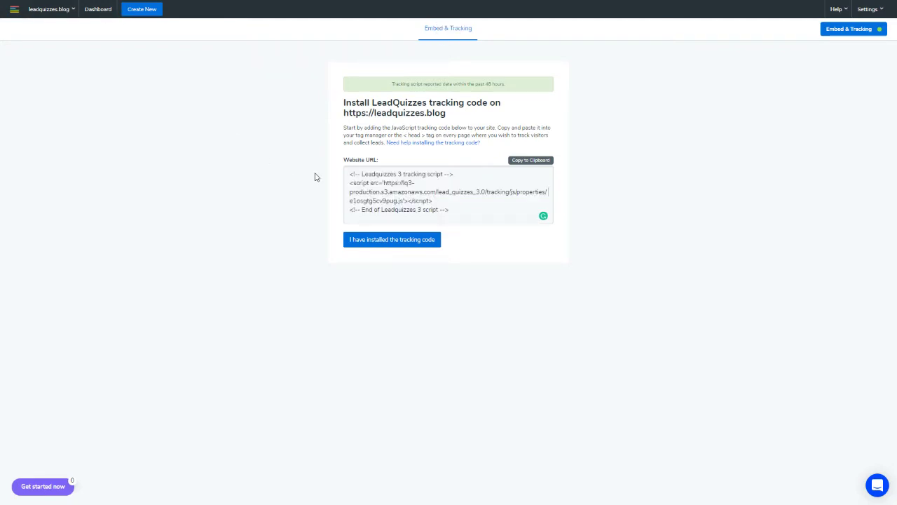
key(F5)
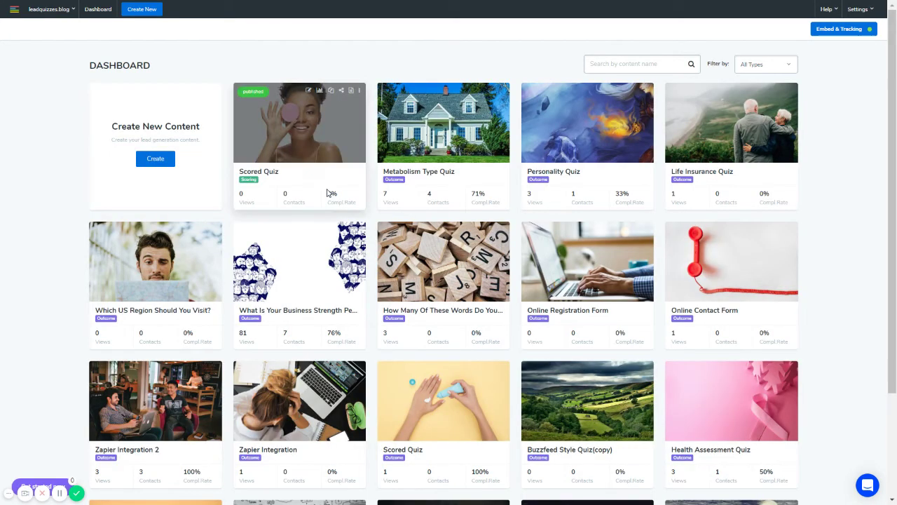
scroll(329, 350, down, 1)
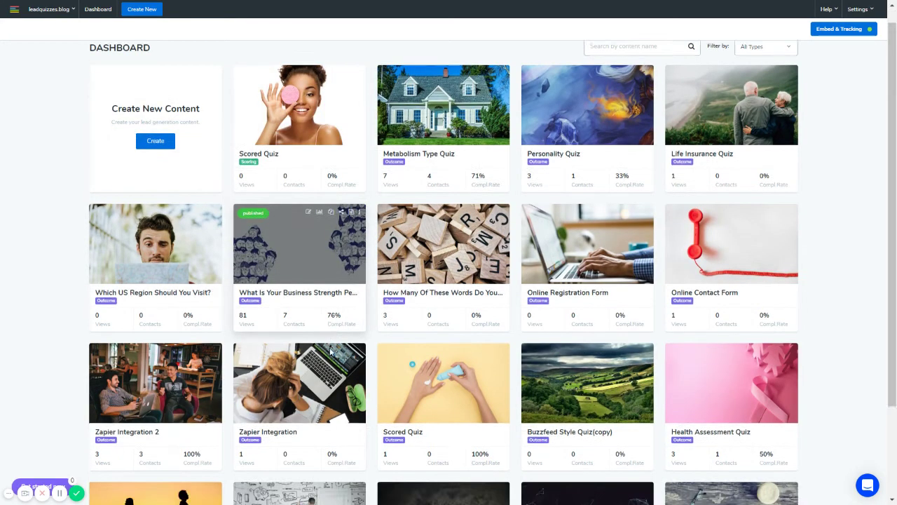
scroll(330, 349, down, 2)
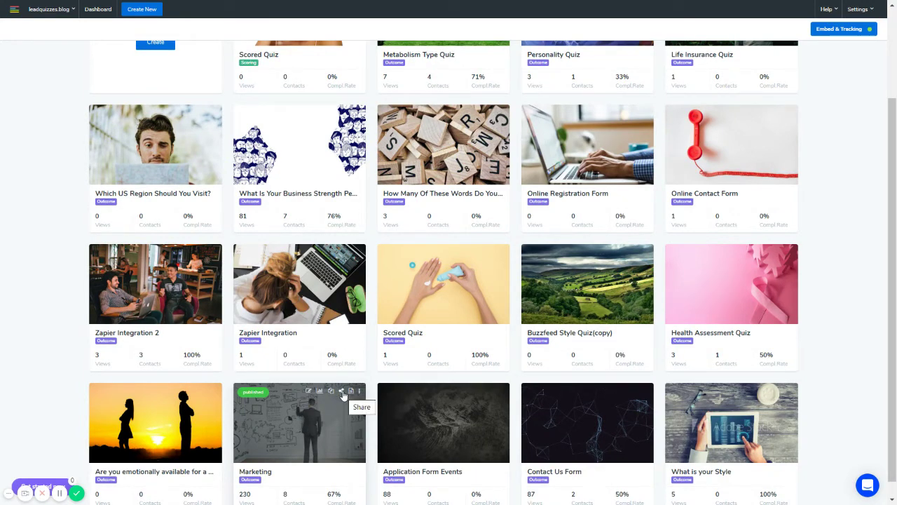
click(342, 392)
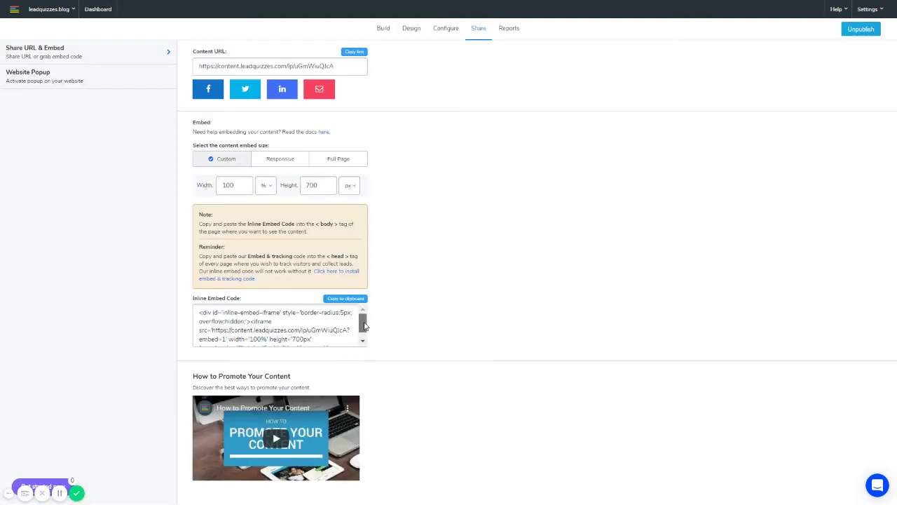
Step: Copy the Marketing quiz's inline embed code to the clipboard and switch to the Elementor editor of the Quiz page
drag(364, 324, 364, 331)
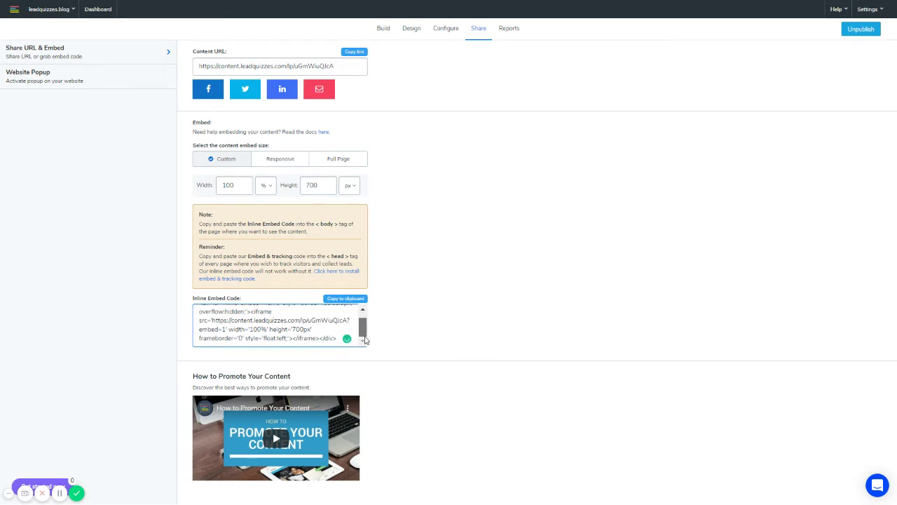
click(354, 304)
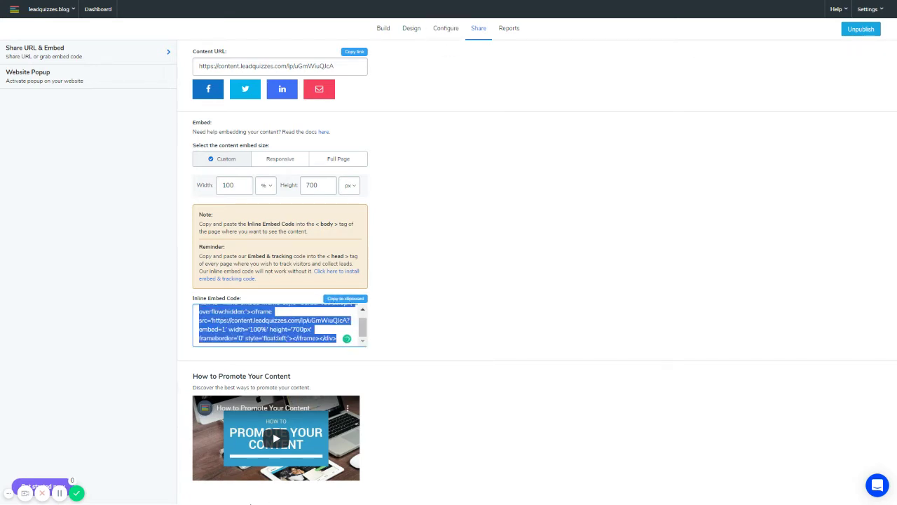
mouse_move(174, 482)
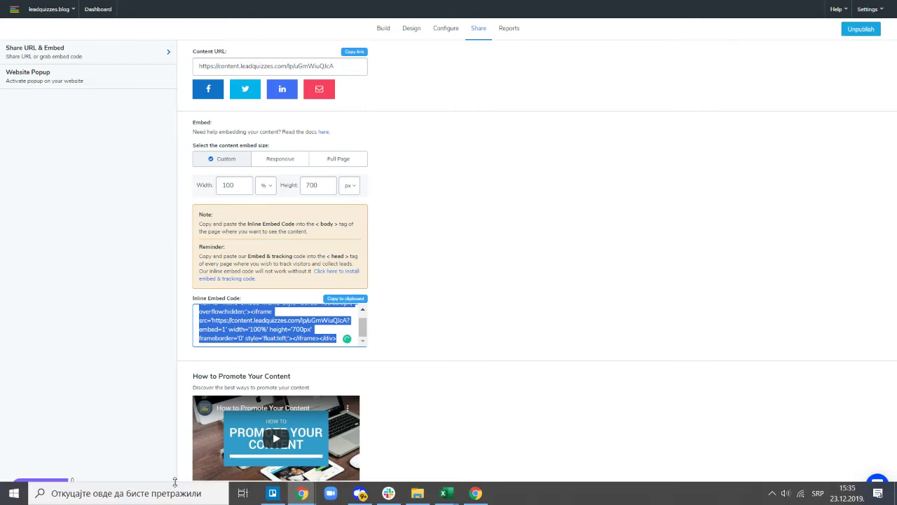
key(super)
mouse_move(302, 493)
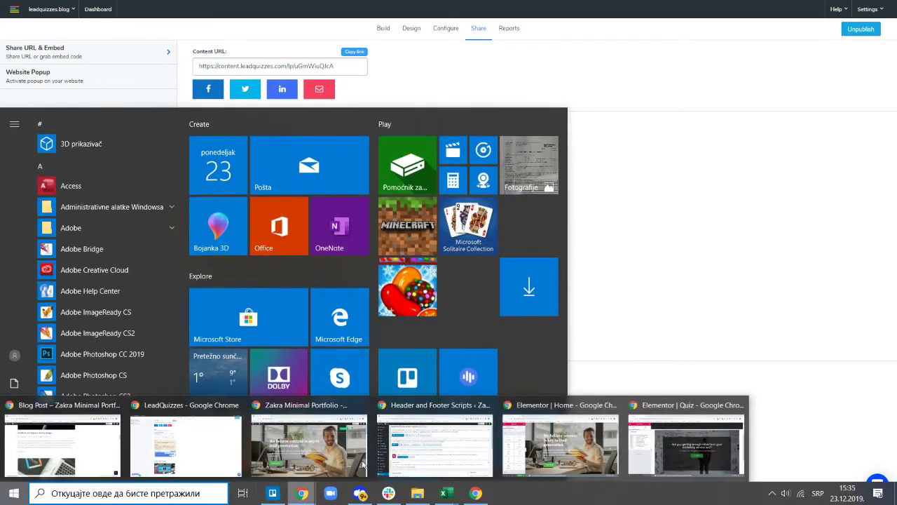
mouse_move(571, 414)
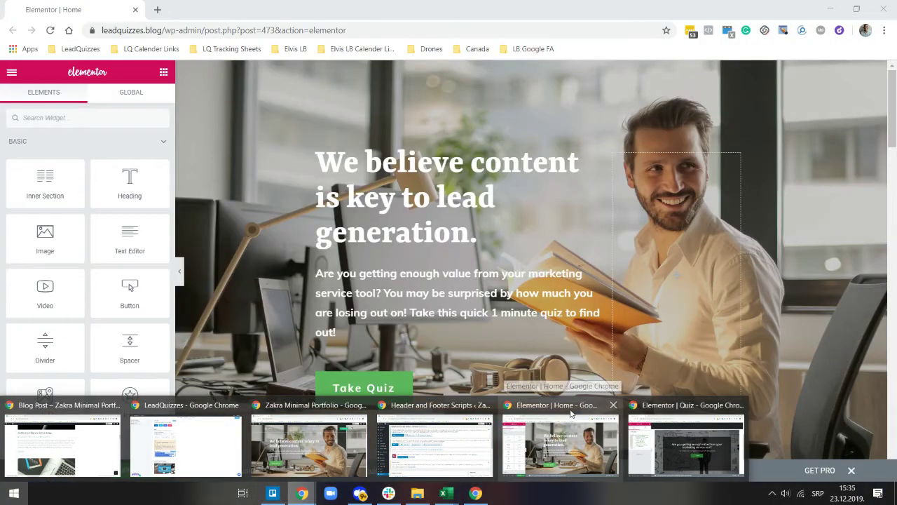
mouse_move(696, 413)
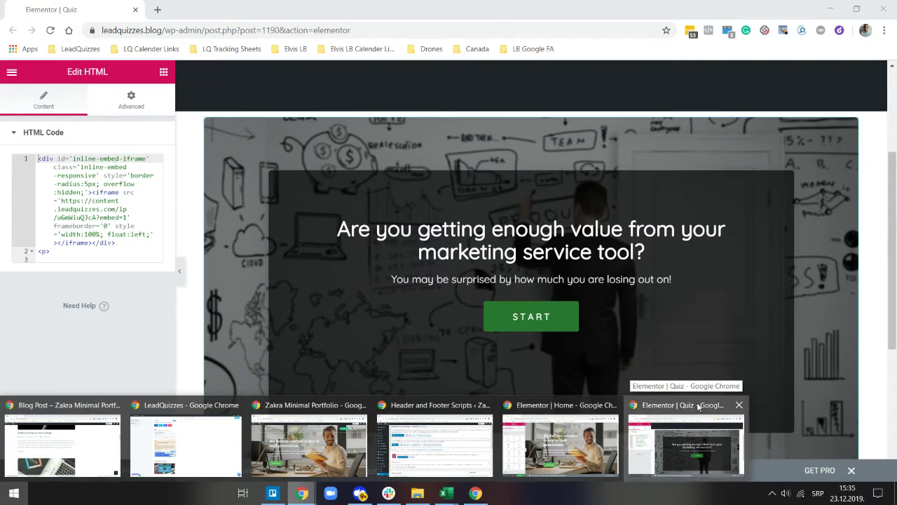
click(697, 414)
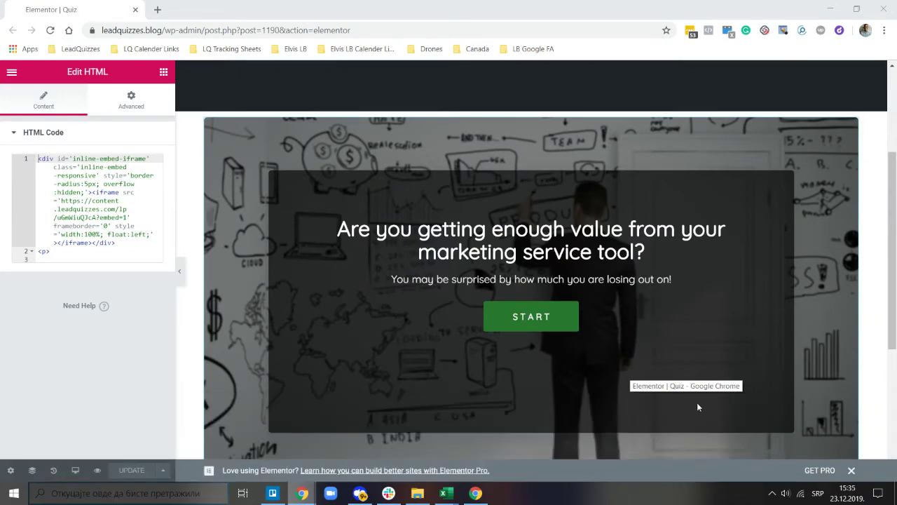
Step: Replace all the code in the HTML widget with the copied inline embed code
click(54, 168)
drag(39, 159, 172, 254)
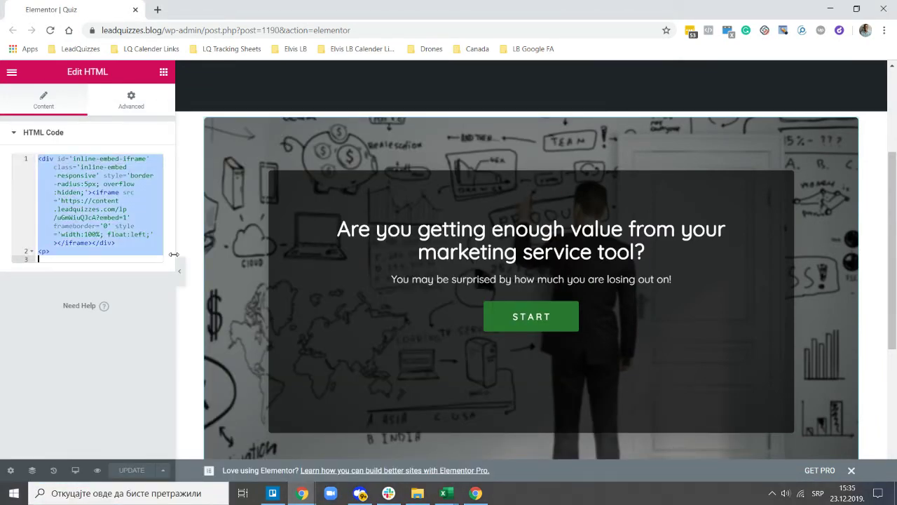
key(ctrl+v)
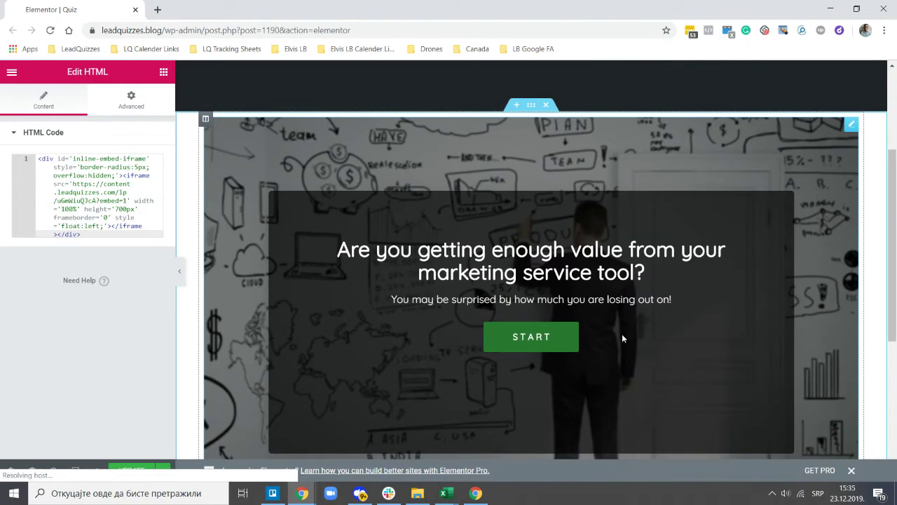
Step: Check the embedded quiz in the page preview and update the Quiz page
scroll(447, 304, down, 2)
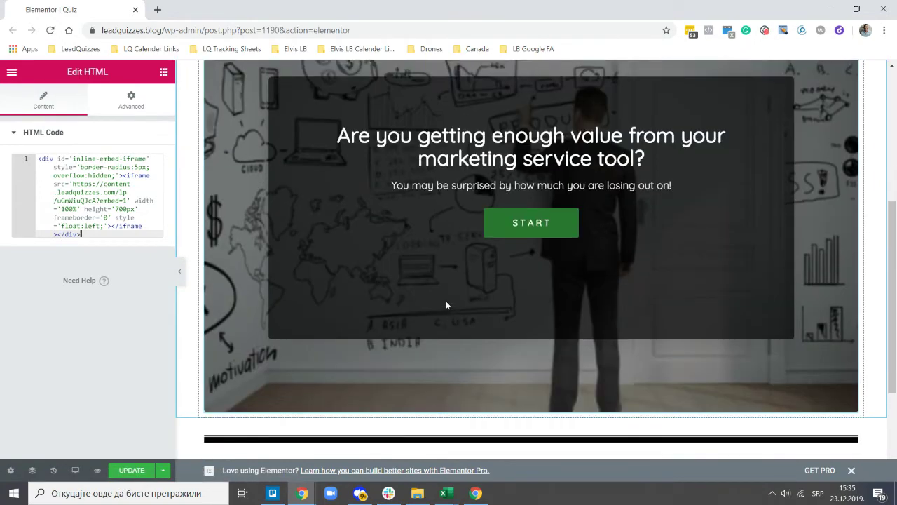
scroll(446, 304, up, 3)
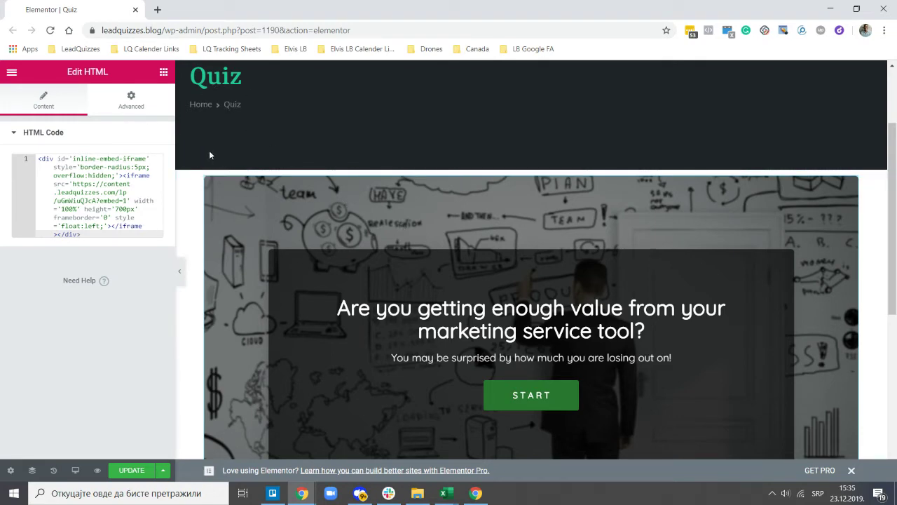
scroll(209, 150, down, 1)
scroll(208, 154, down, 2)
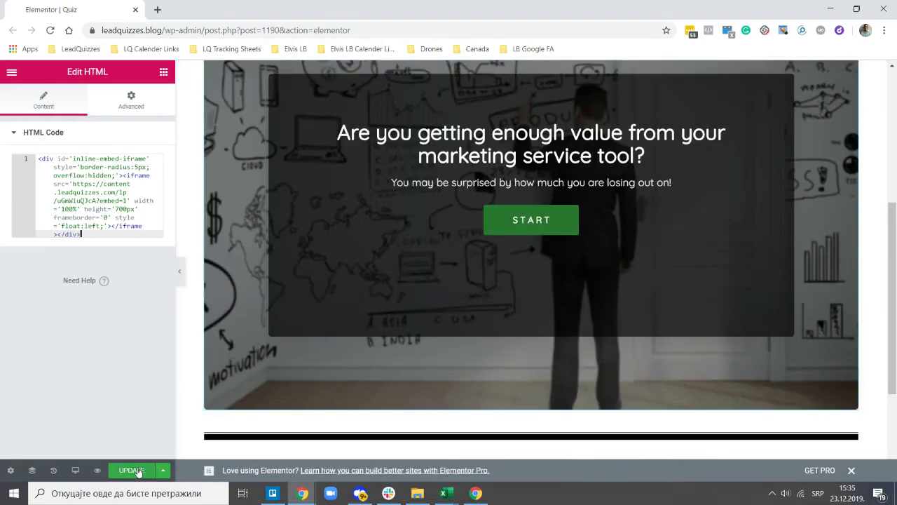
click(135, 470)
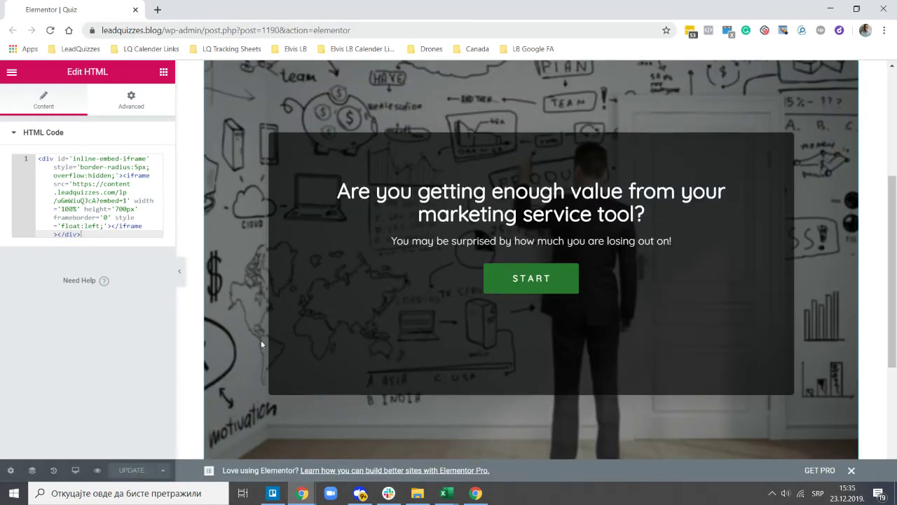
Step: Switch to the WordPress admin window, open the Menus settings, and review the structure of the Original menu
click(303, 493)
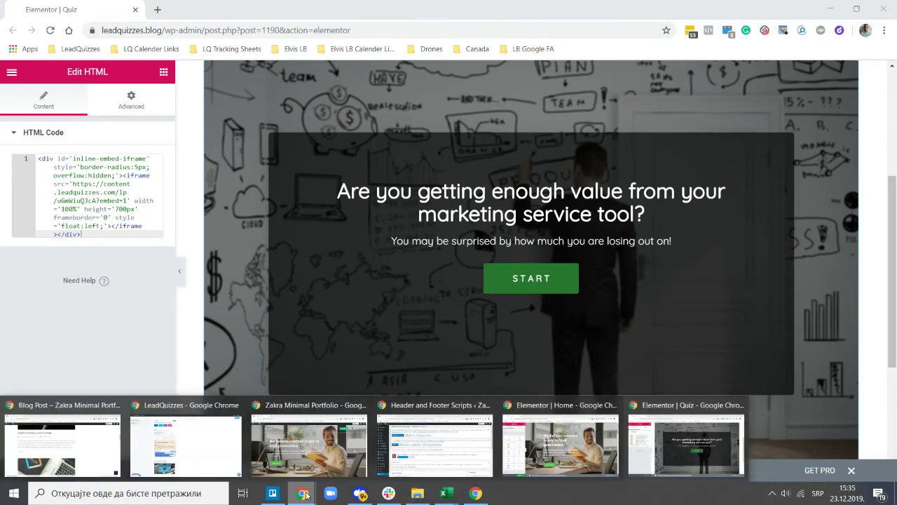
click(453, 458)
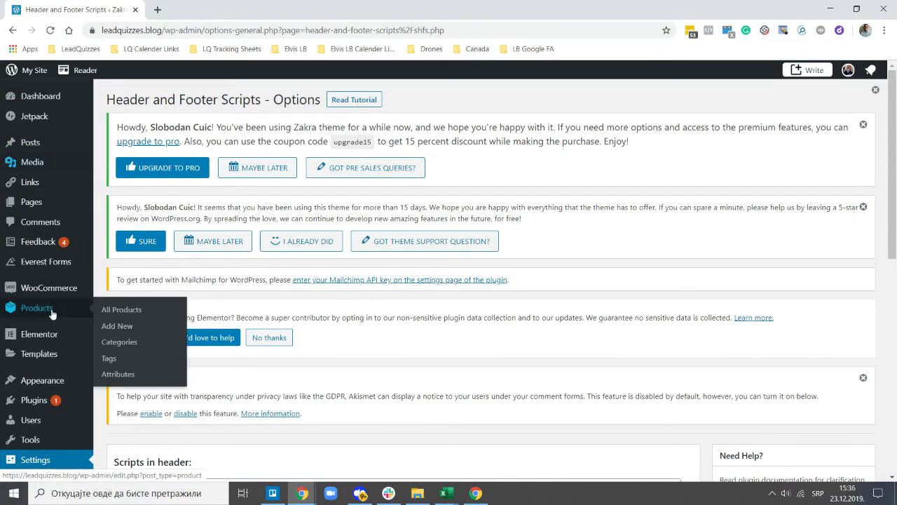
mouse_move(41, 381)
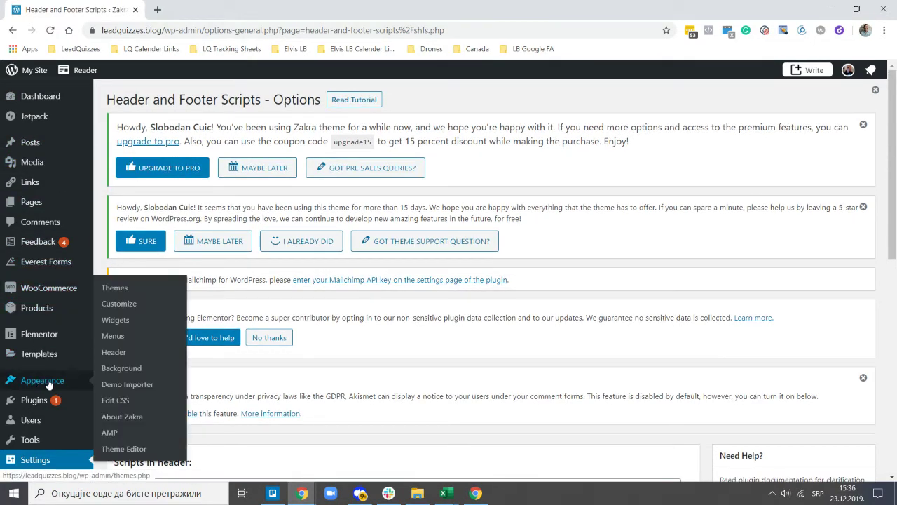
click(128, 337)
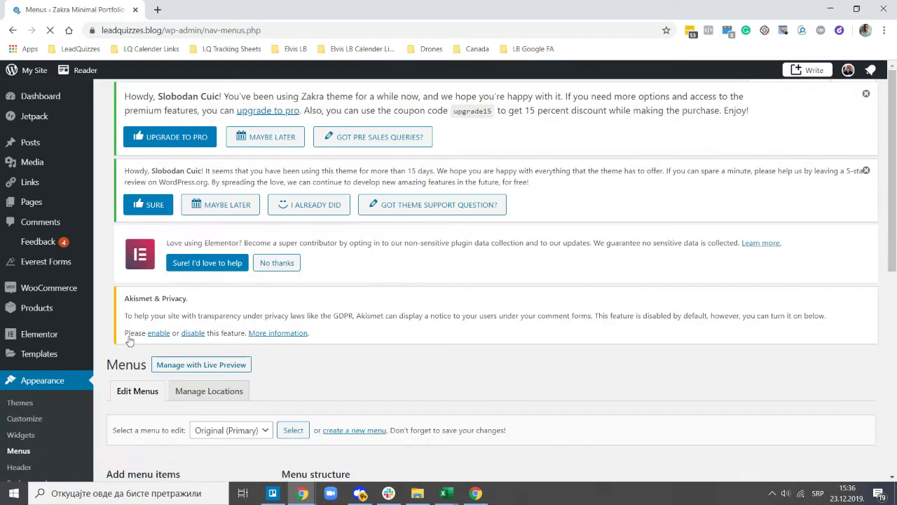
scroll(275, 315, down, 5)
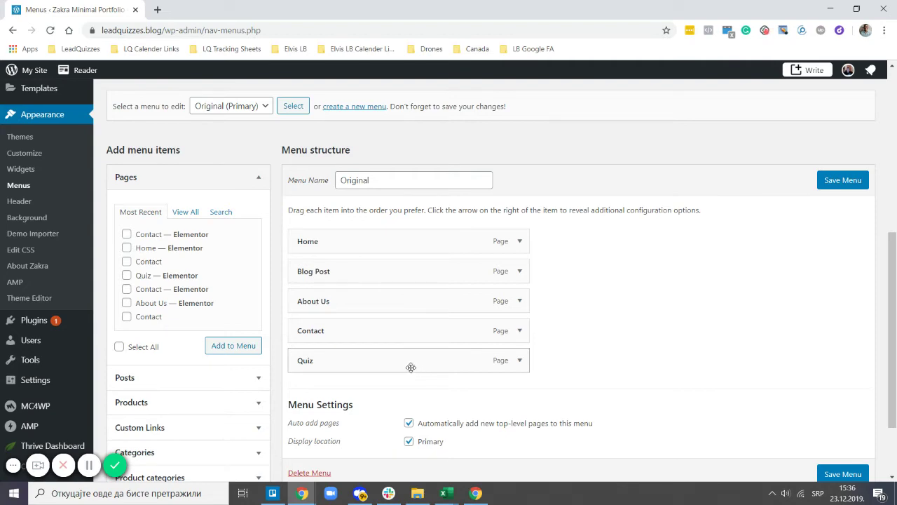
Step: Switch to the live leadquizzes.blog home page and look over the hero section with its Take Quiz button
mouse_move(305, 496)
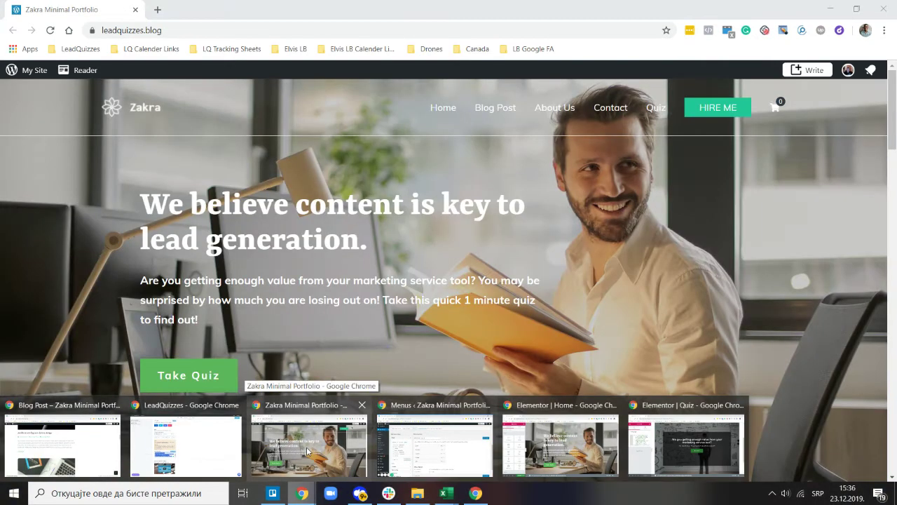
click(307, 451)
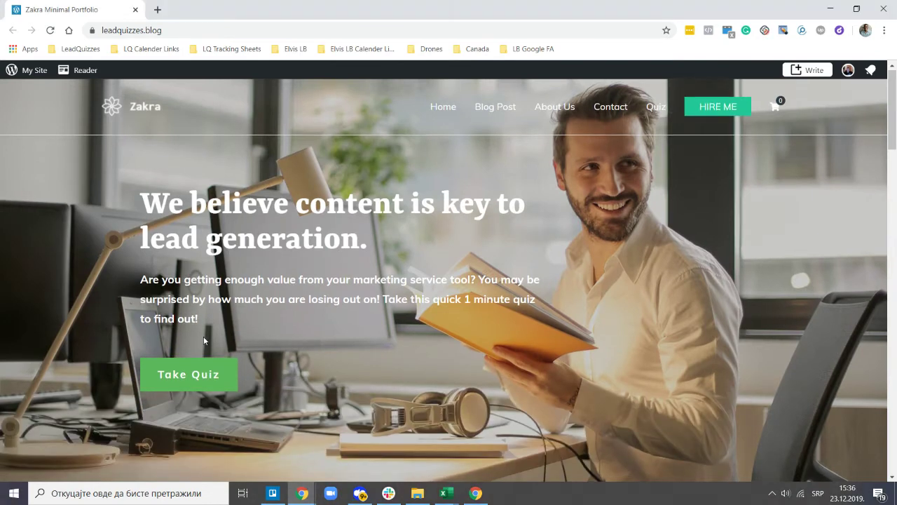
scroll(204, 341, down, 2)
scroll(264, 256, up, 1)
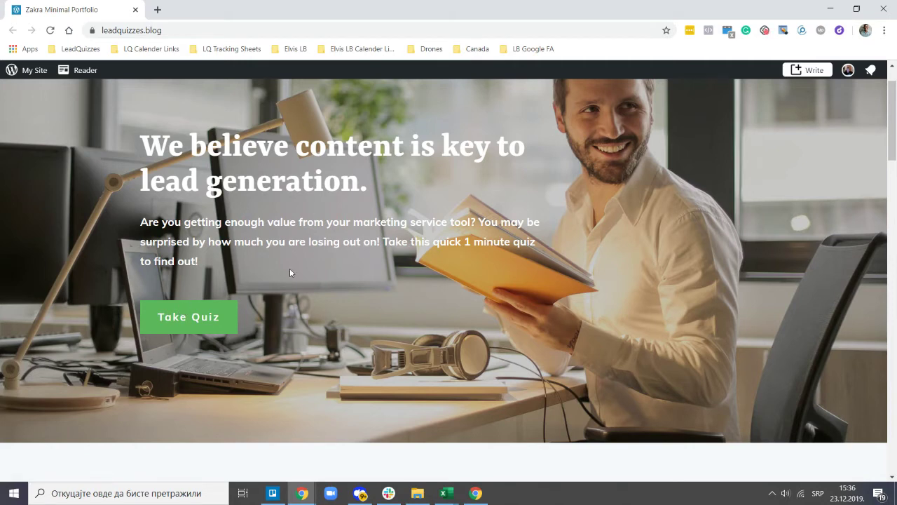
scroll(224, 351, up, 1)
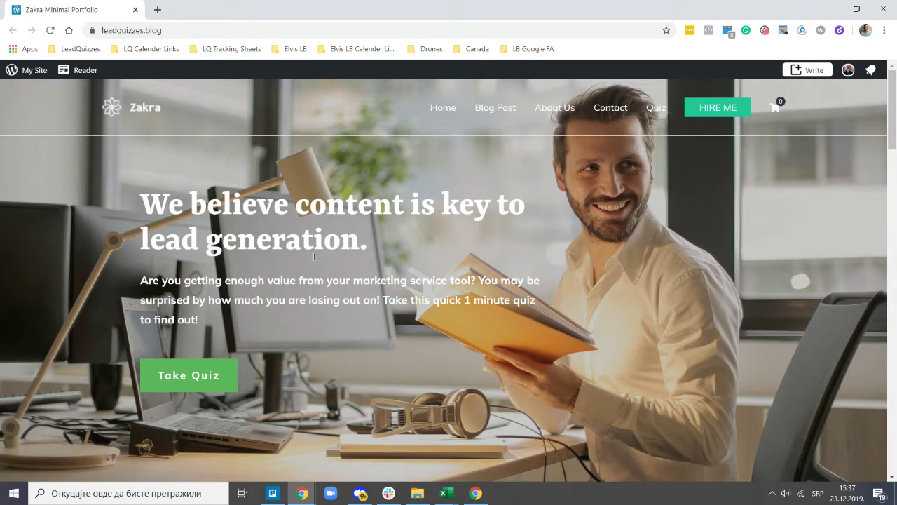
scroll(314, 257, down, 2)
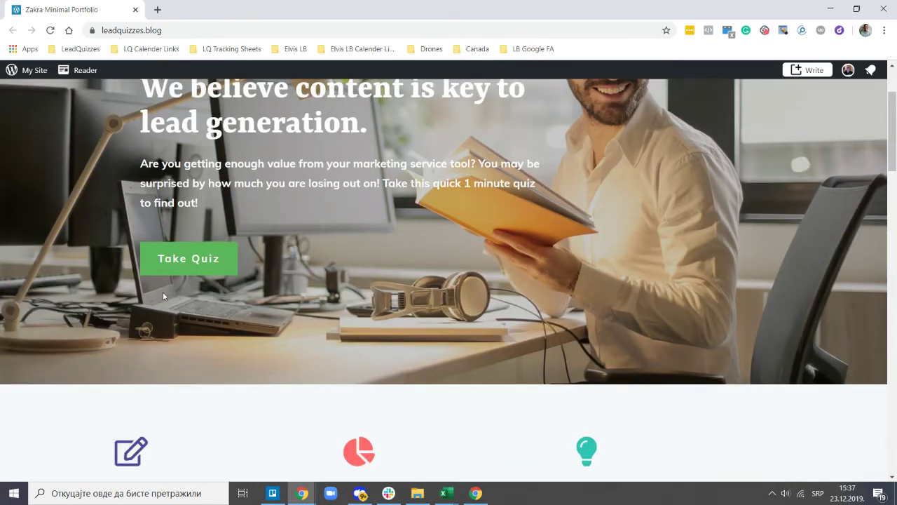
Step: Switch to the Elementor editor of the Home page and open the Take Quiz button's settings to examine its link
click(302, 495)
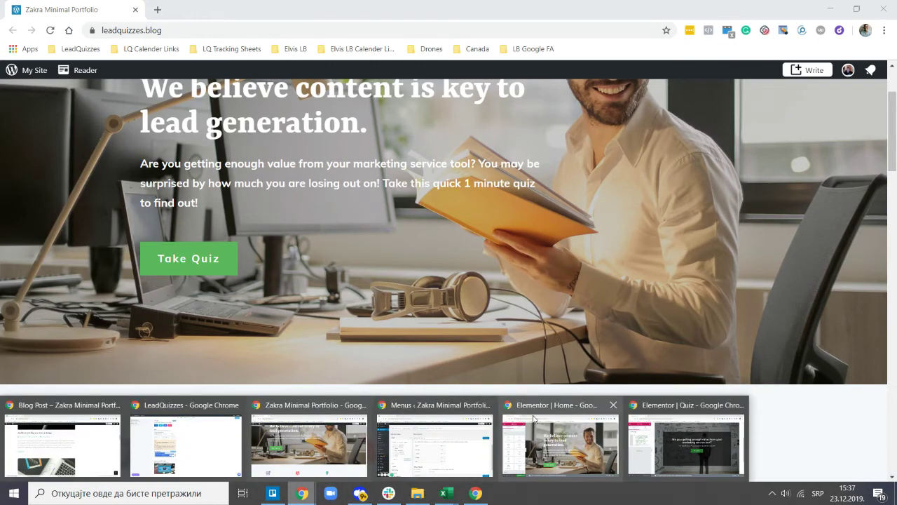
mouse_move(534, 419)
click(549, 403)
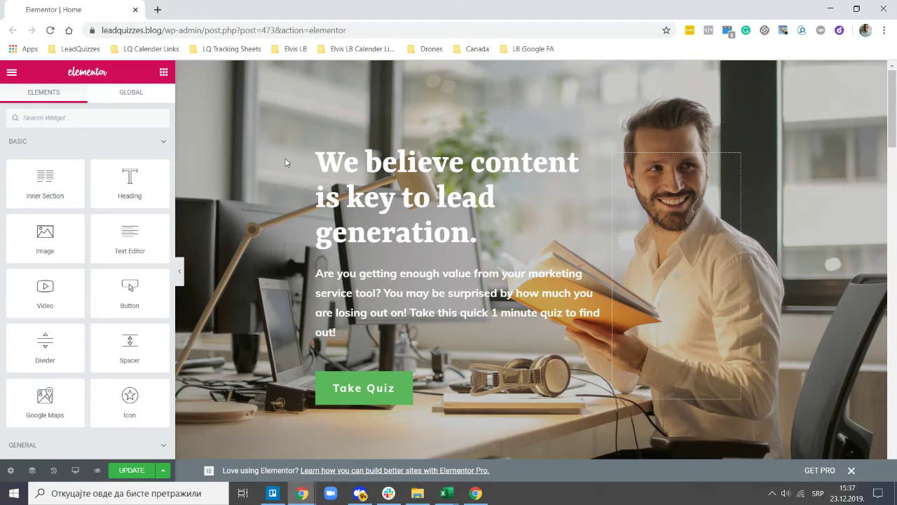
click(332, 398)
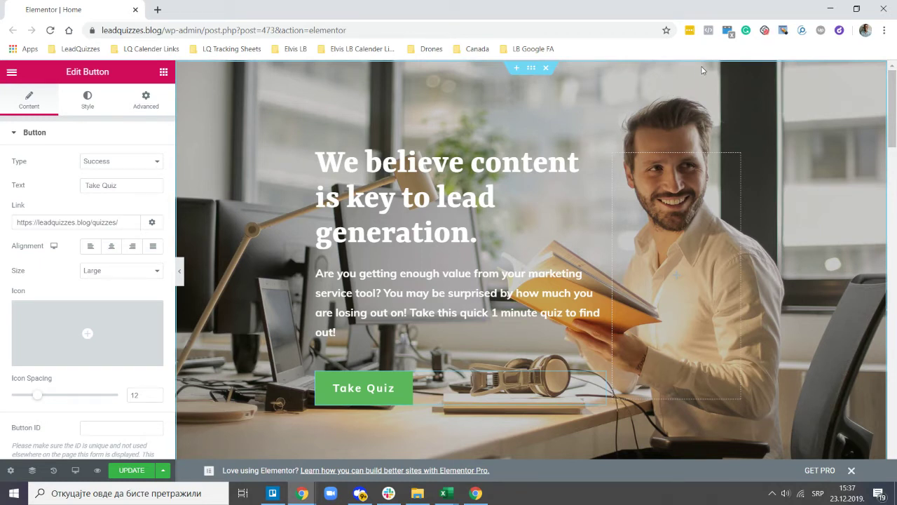
click(124, 222)
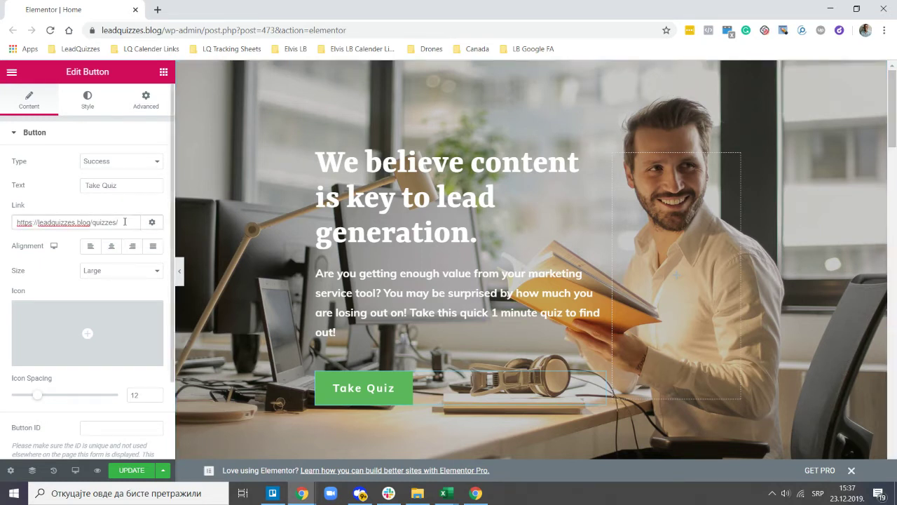
Step: Switch to the LeadQuizzes share page to look over the inline embed code, and return to the Elementor editor of the Home page
click(301, 493)
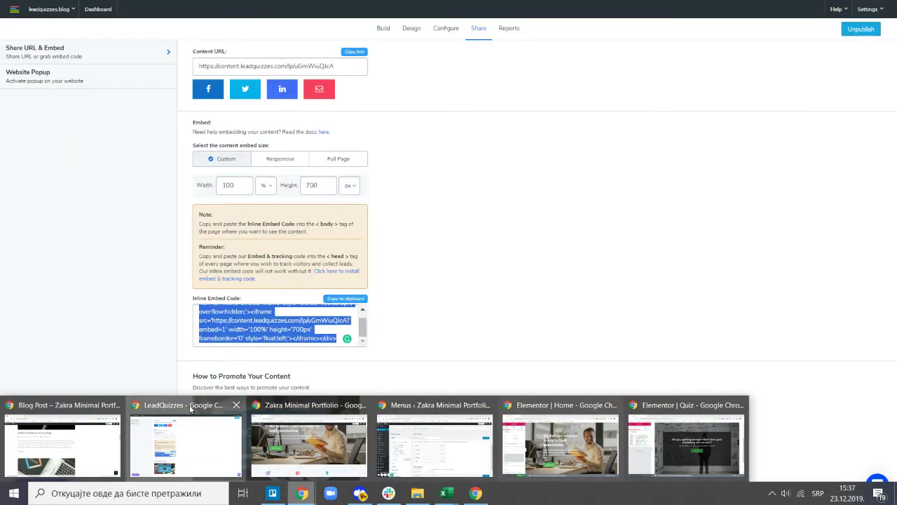
click(190, 409)
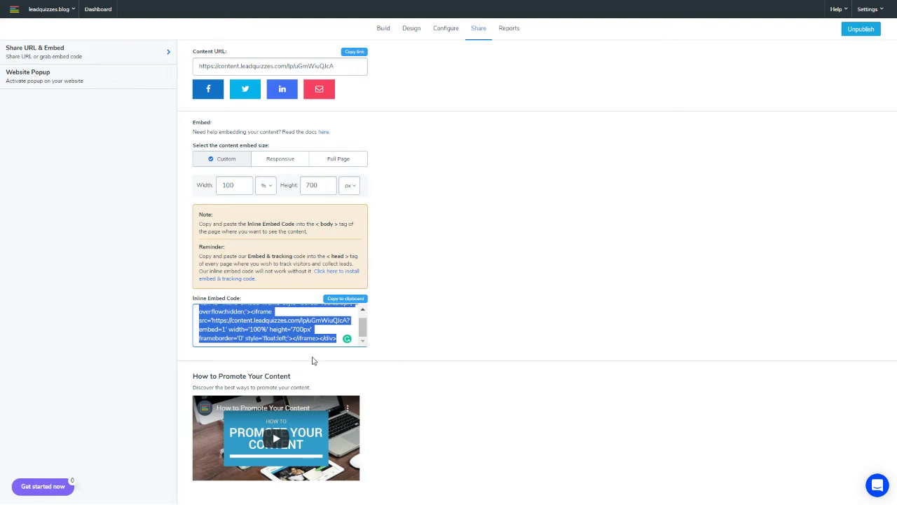
key(super)
mouse_move(309, 496)
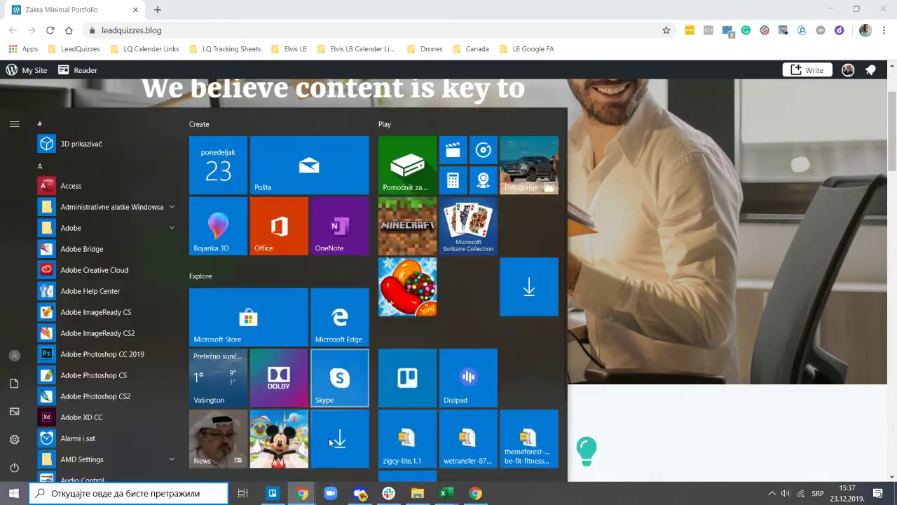
click(313, 495)
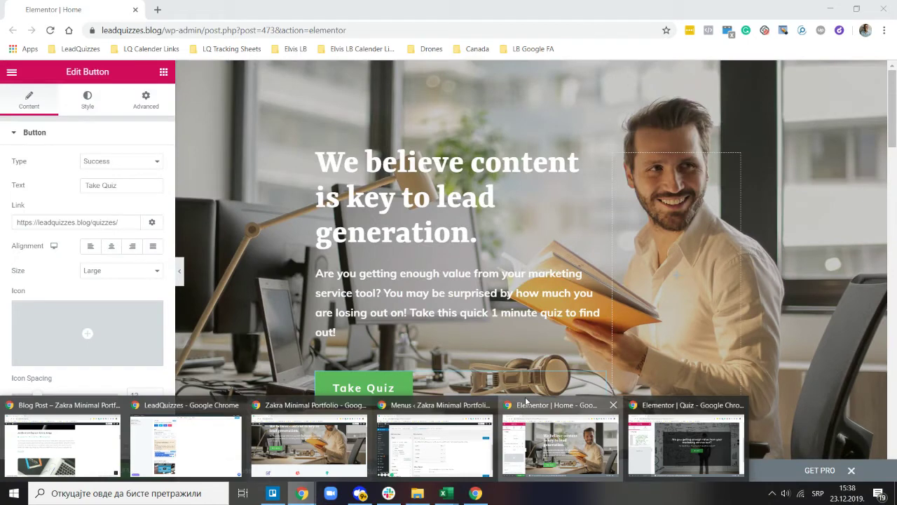
click(575, 416)
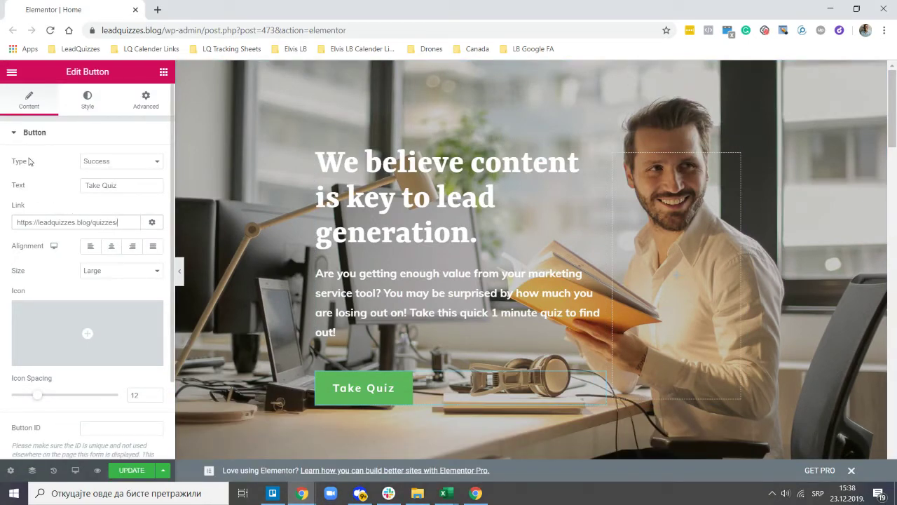
Step: Look through the rest of the Take Quiz button's settings and open the hero section's text and heading settings
scroll(102, 180, down, 1)
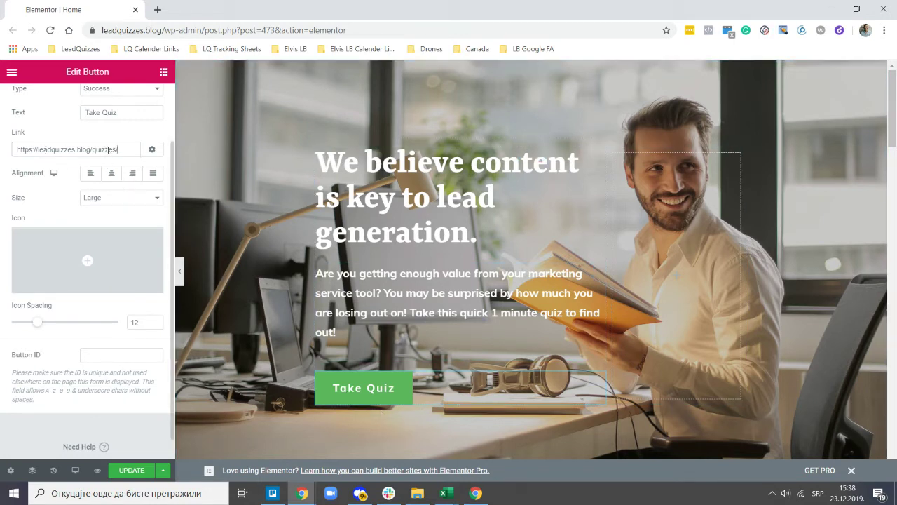
scroll(107, 150, down, 1)
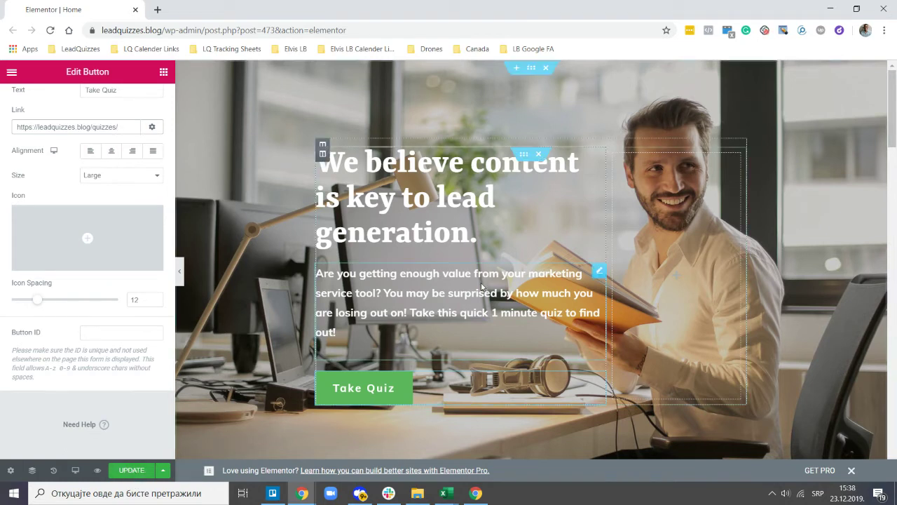
click(375, 276)
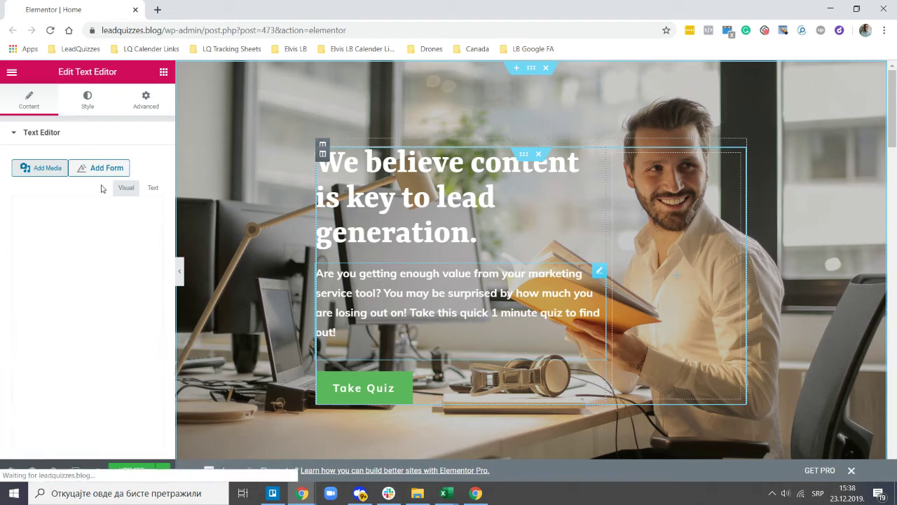
click(371, 199)
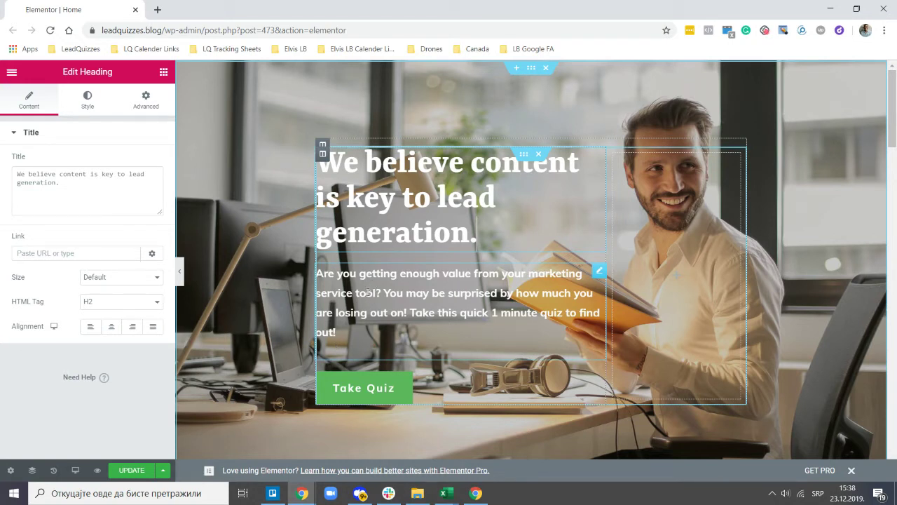
Step: Open the settings of the divider below the statistics section and of the HTML widget holding the embedded quiz
scroll(442, 246, down, 3)
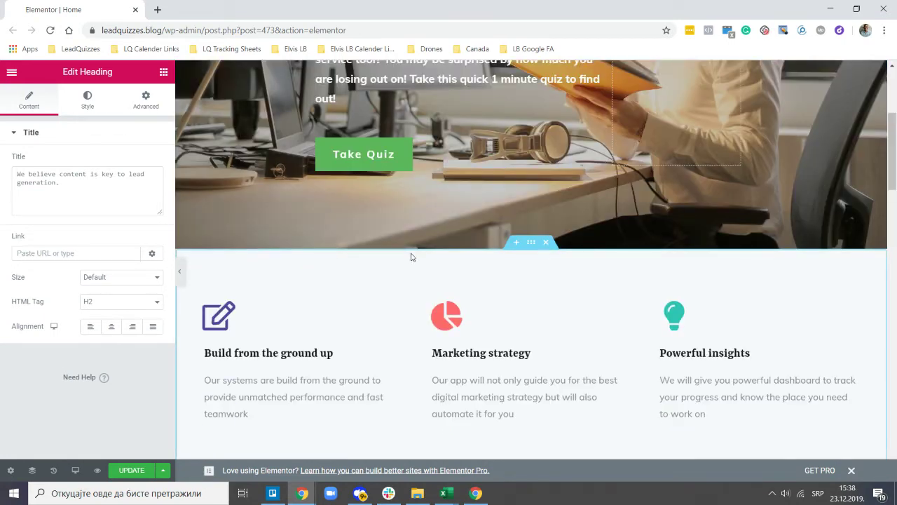
scroll(421, 252, down, 3)
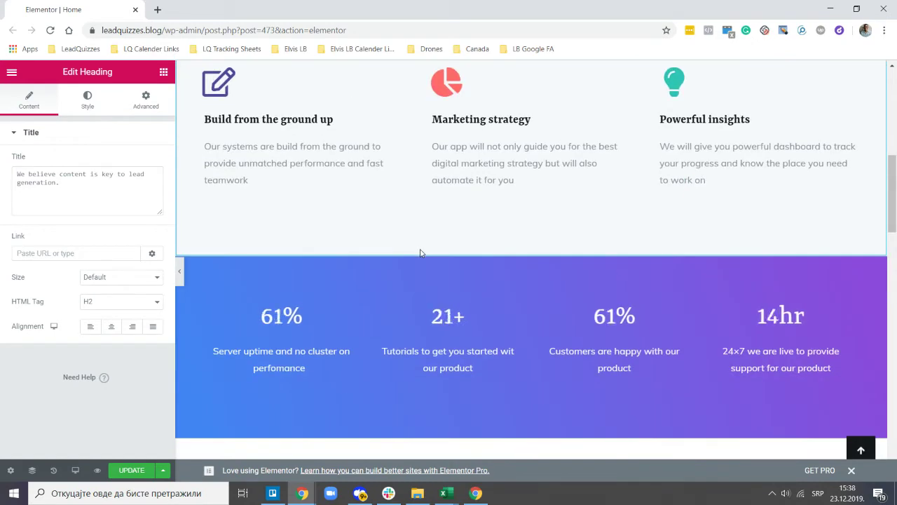
scroll(421, 253, down, 3)
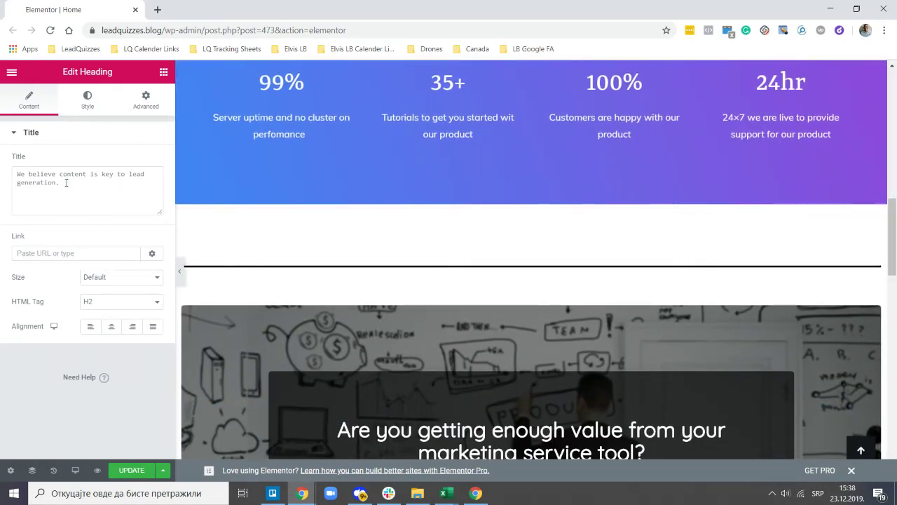
scroll(382, 256, down, 1)
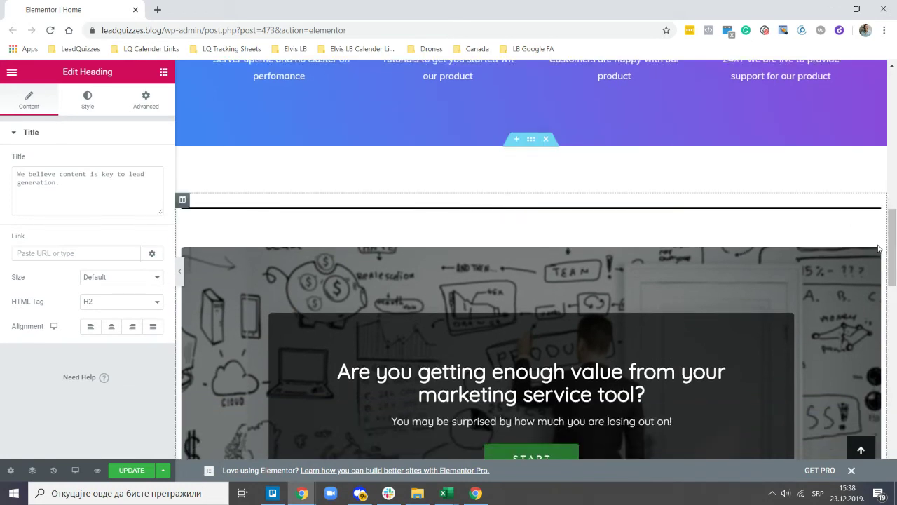
mouse_move(874, 206)
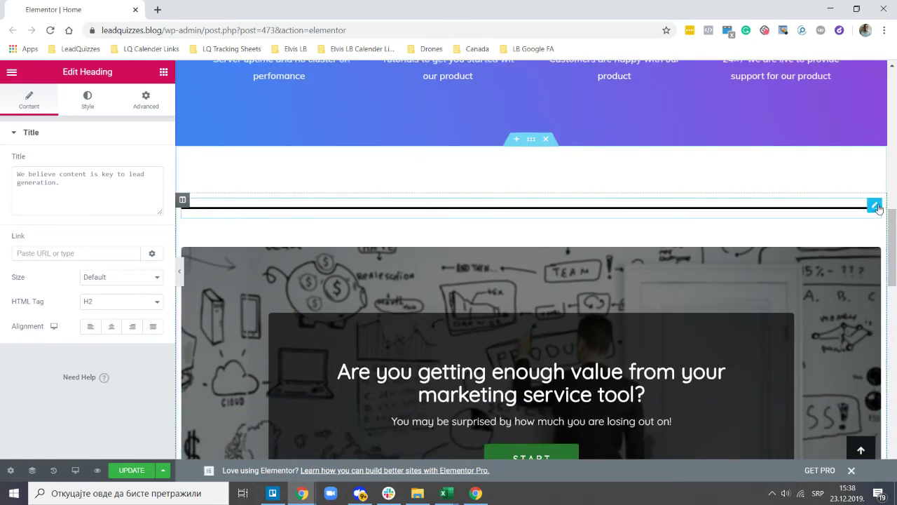
click(875, 205)
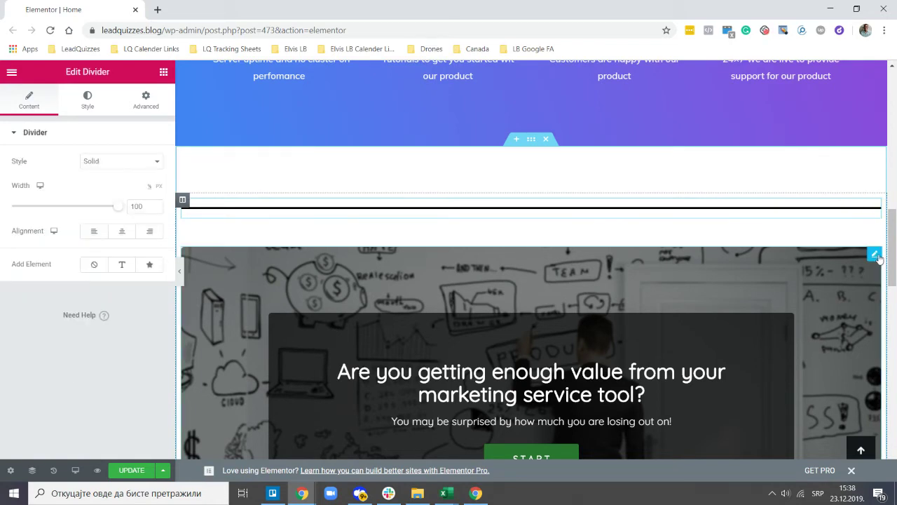
click(875, 252)
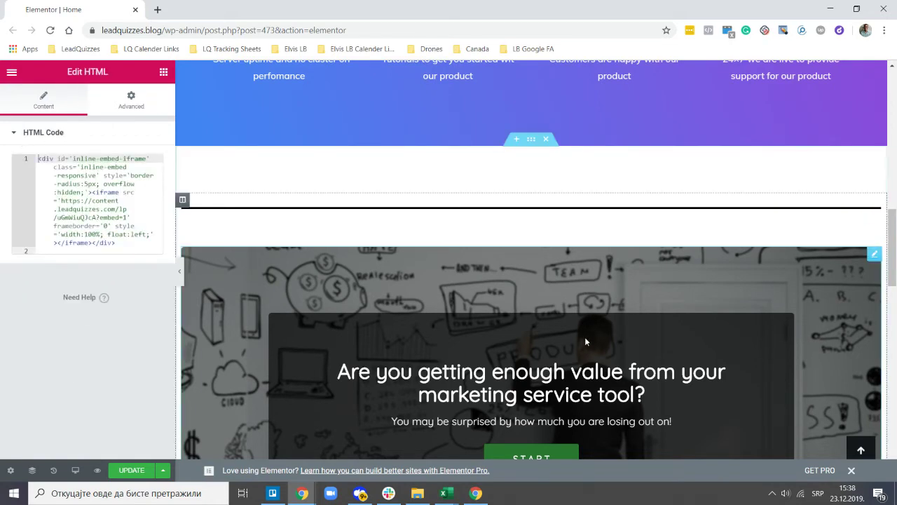
Step: Examine the embedded quiz's placement between the statistics and Featured Post sections, and start the quiz in the editor to view its first question
scroll(585, 337, down, 2)
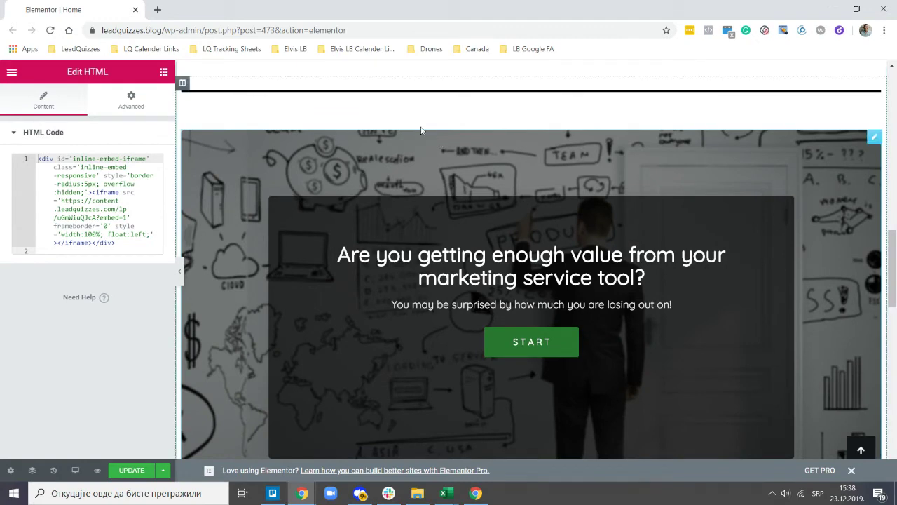
scroll(687, 337, down, 1)
scroll(688, 341, down, 2)
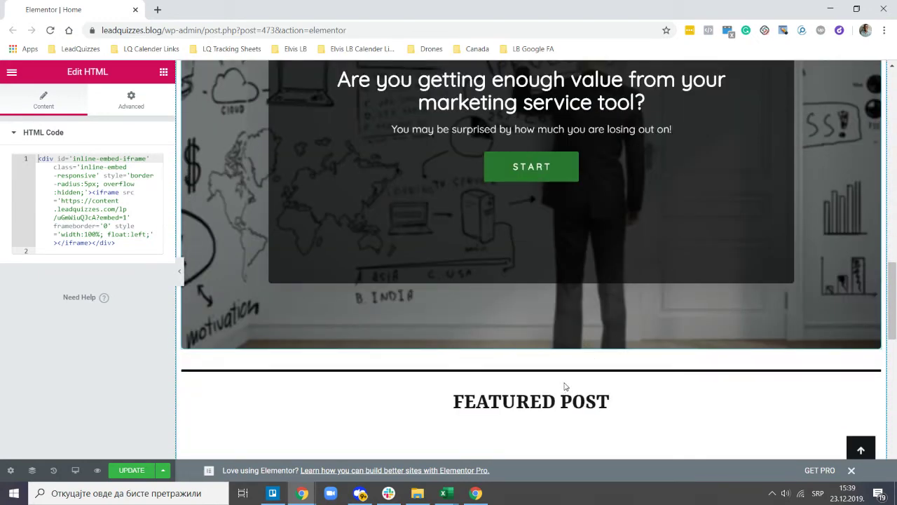
scroll(566, 385, up, 3)
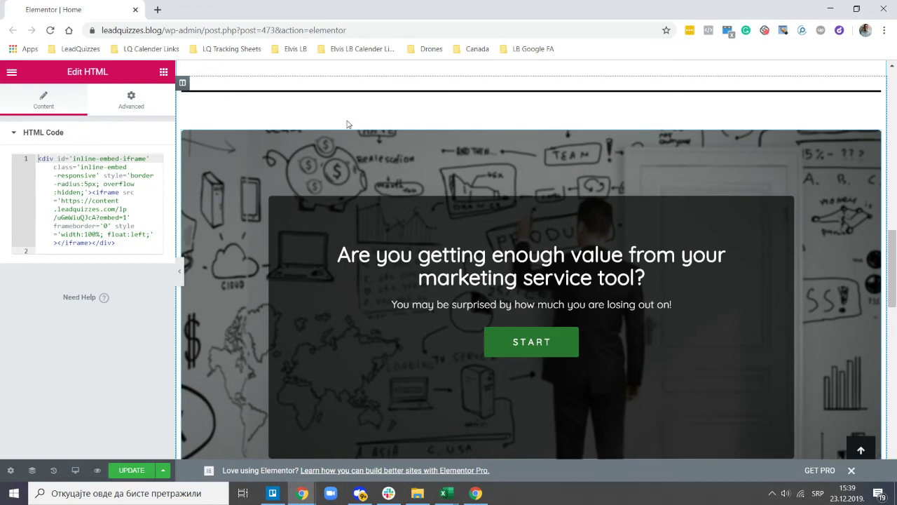
scroll(537, 154, up, 3)
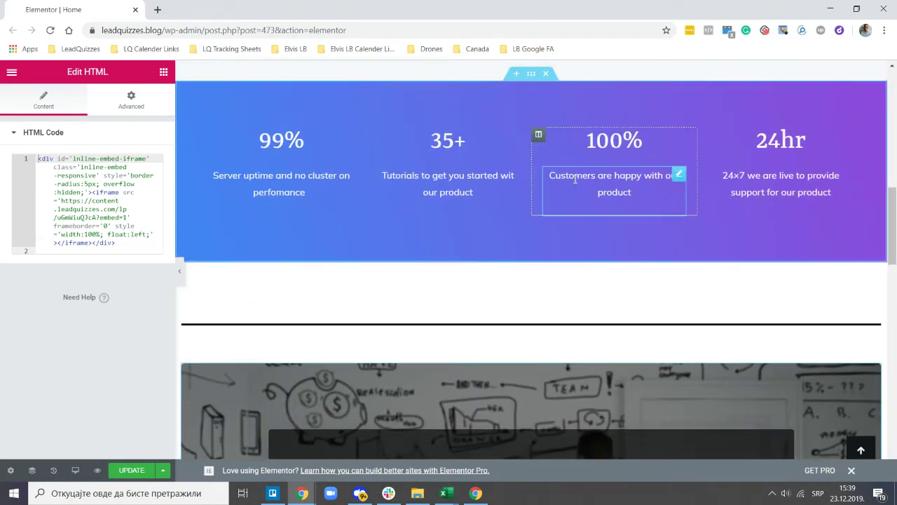
scroll(574, 179, down, 4)
click(532, 283)
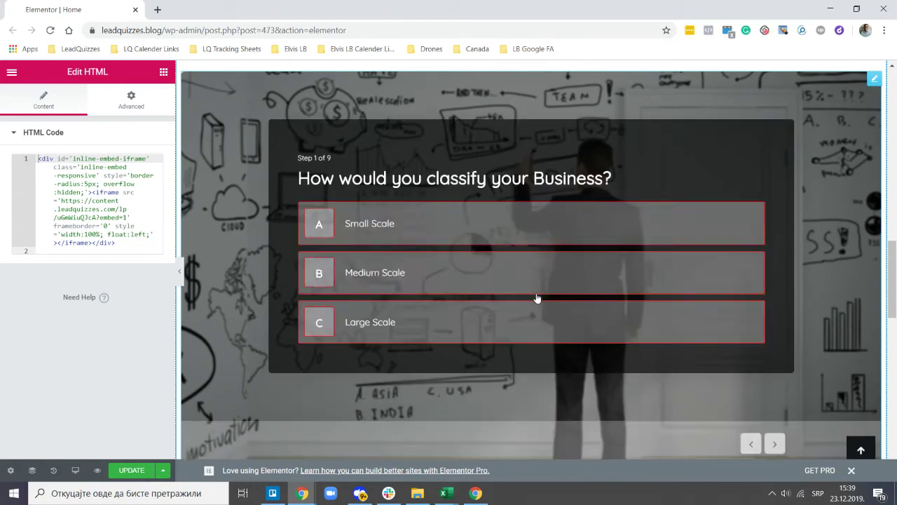
scroll(427, 232, down, 3)
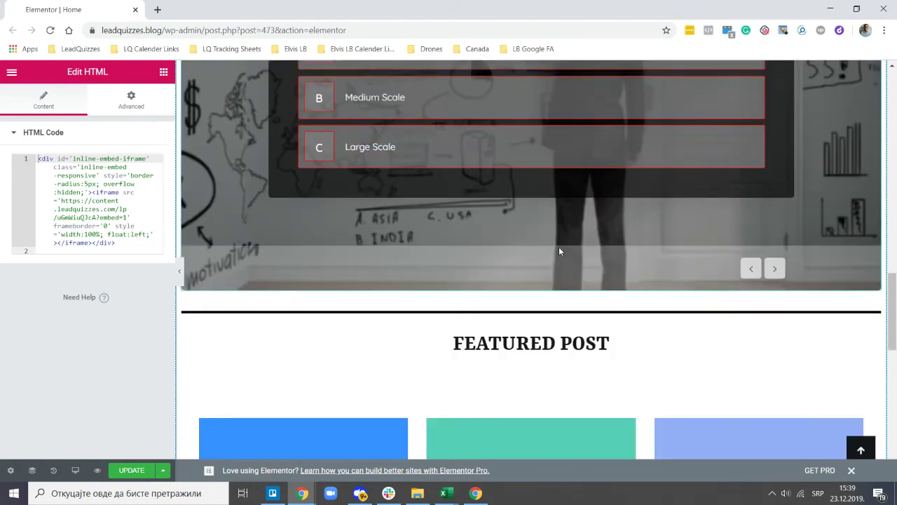
scroll(560, 244, down, 2)
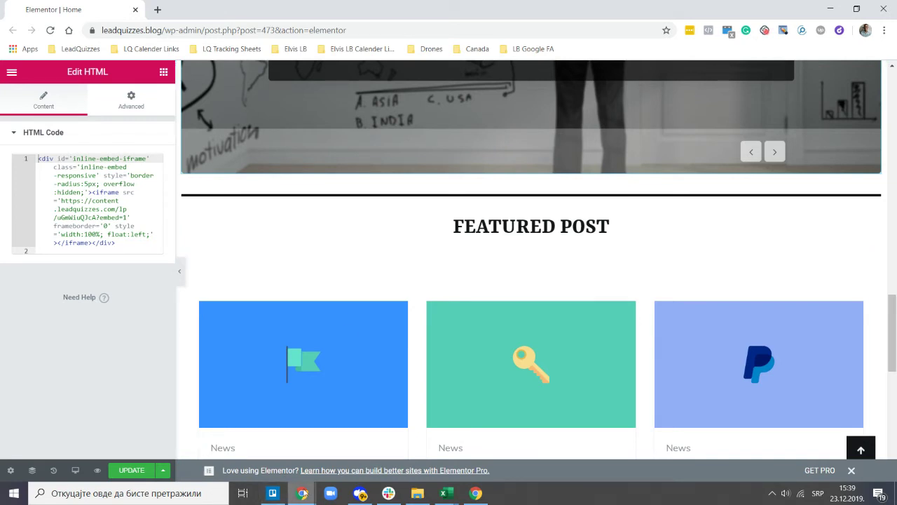
Step: Switch to the WordPress Menus page and look through the Original menu's structure, its settings and the available admin sections
click(303, 493)
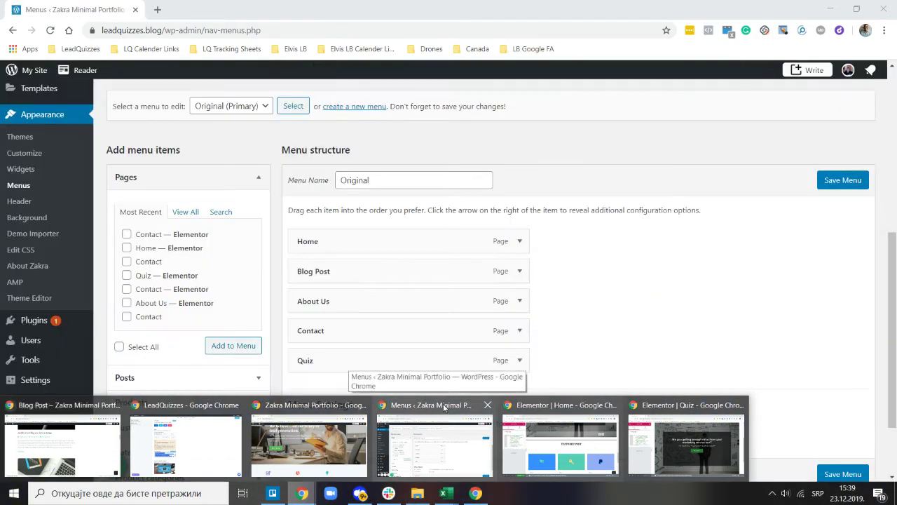
click(444, 408)
scroll(44, 373, down, 2)
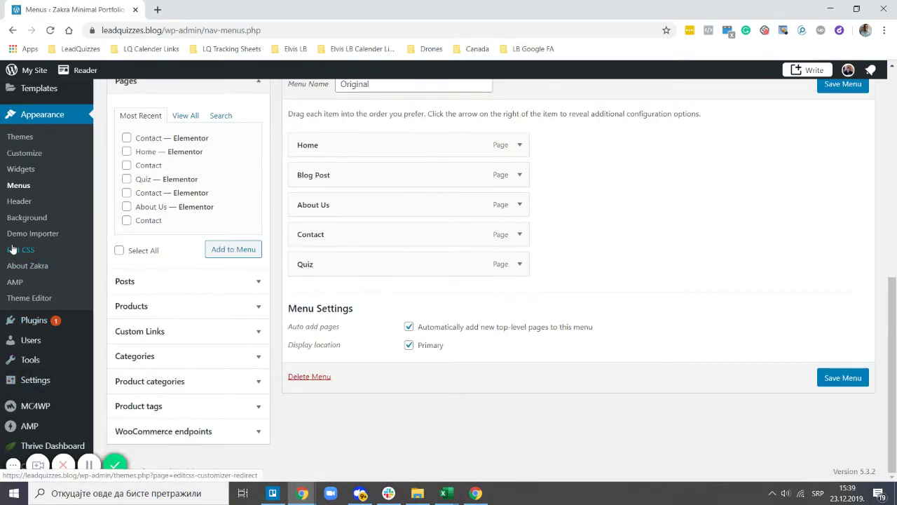
scroll(20, 251, up, 2)
scroll(20, 251, up, 1)
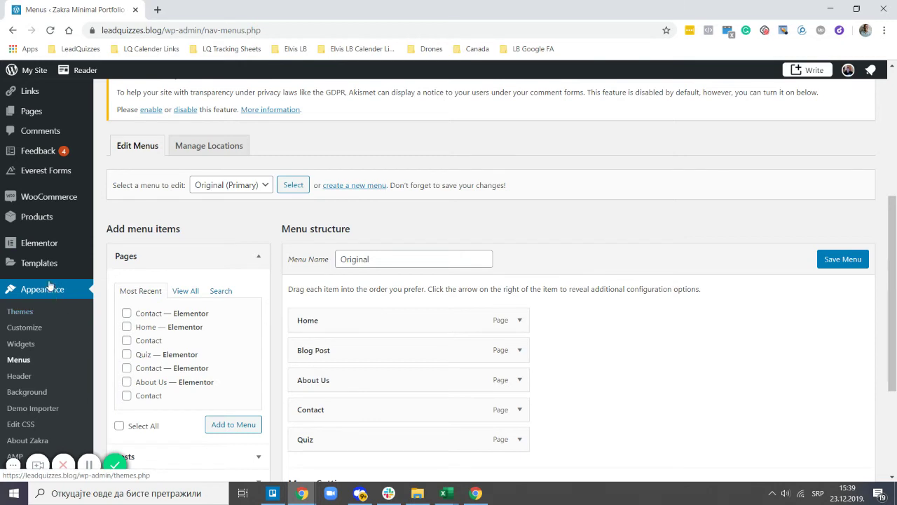
mouse_move(54, 175)
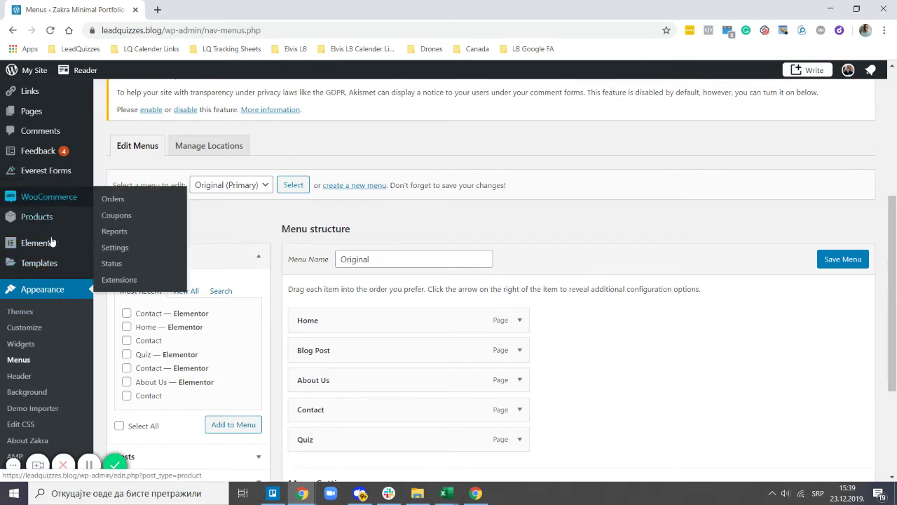
mouse_move(44, 243)
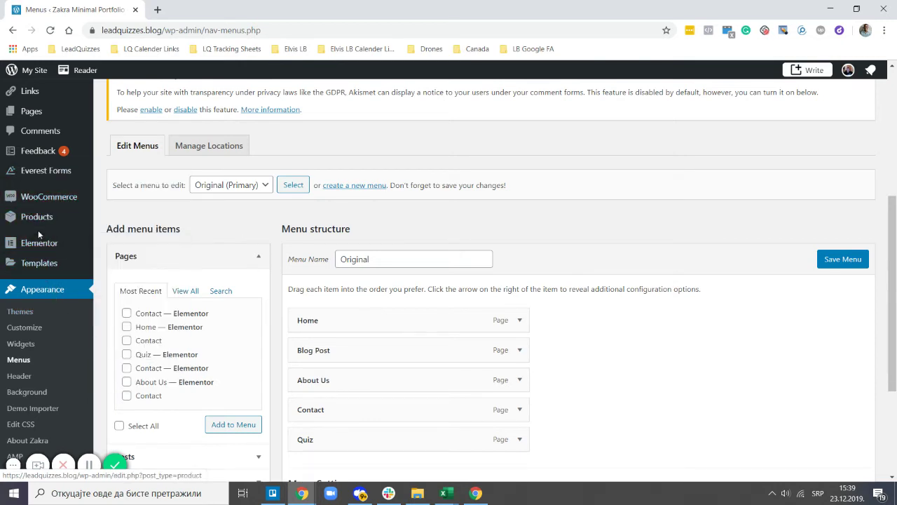
mouse_move(39, 218)
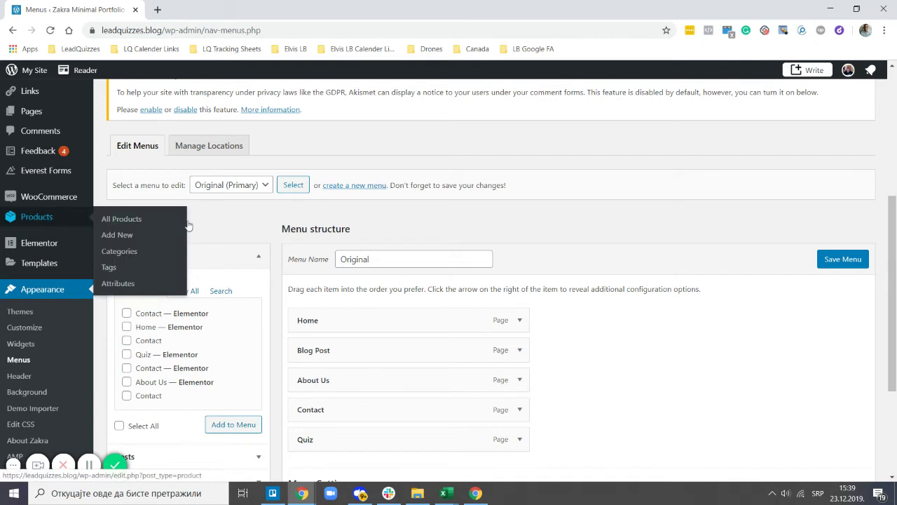
Step: Switch to LeadQuizzes, target the website popup to trigger on all pages with the embed and tracking code installed, and save the targeting options
click(302, 494)
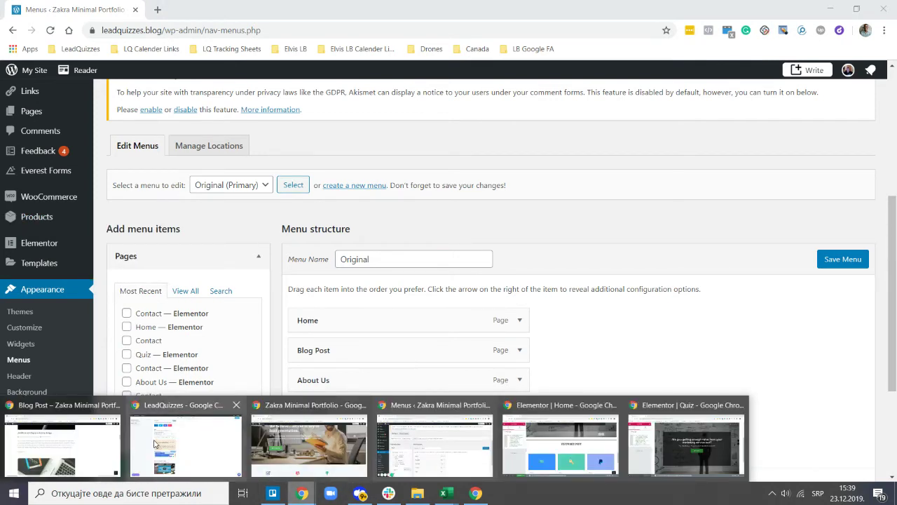
mouse_move(156, 445)
click(198, 409)
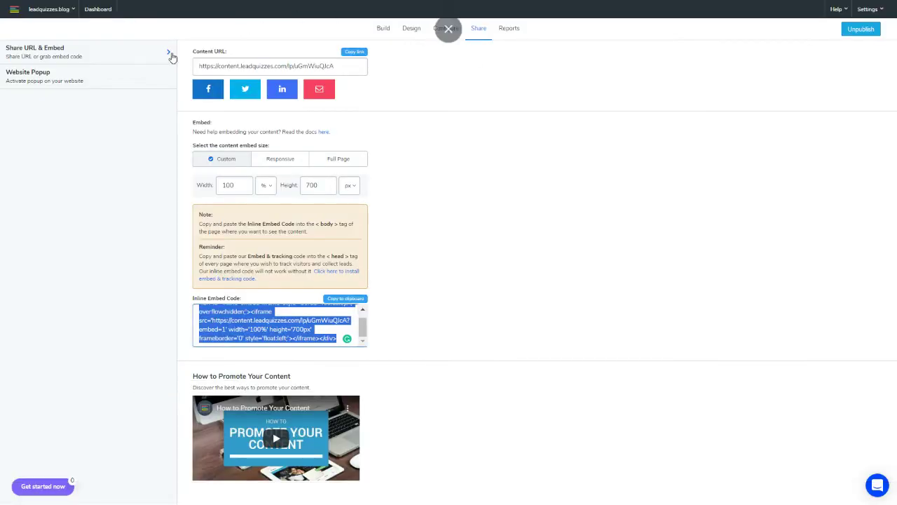
click(94, 76)
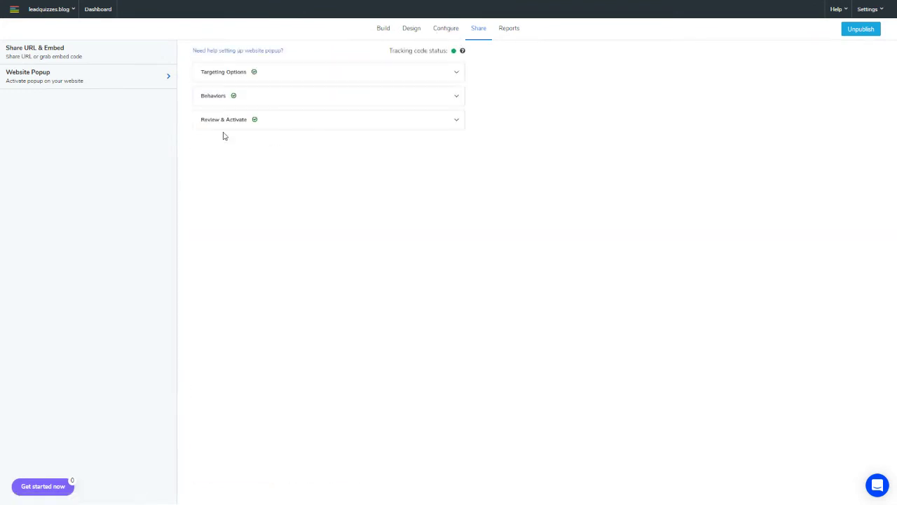
click(256, 73)
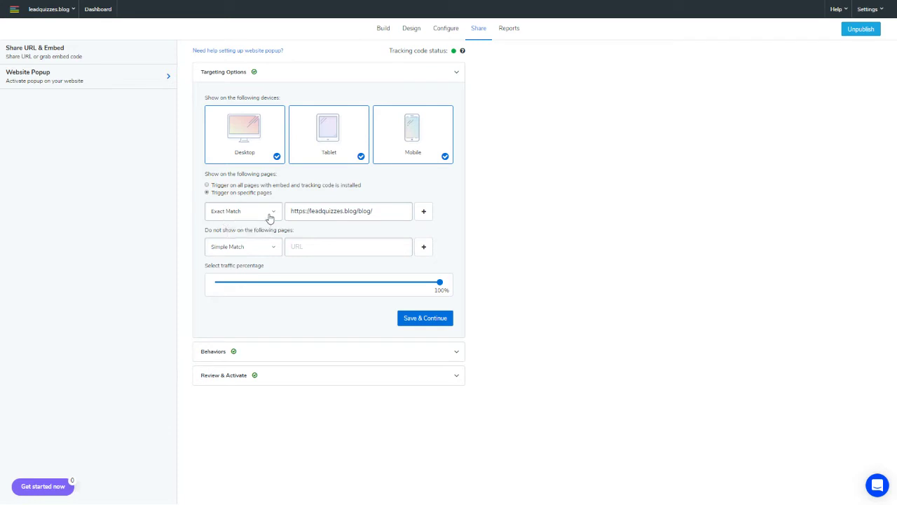
click(208, 185)
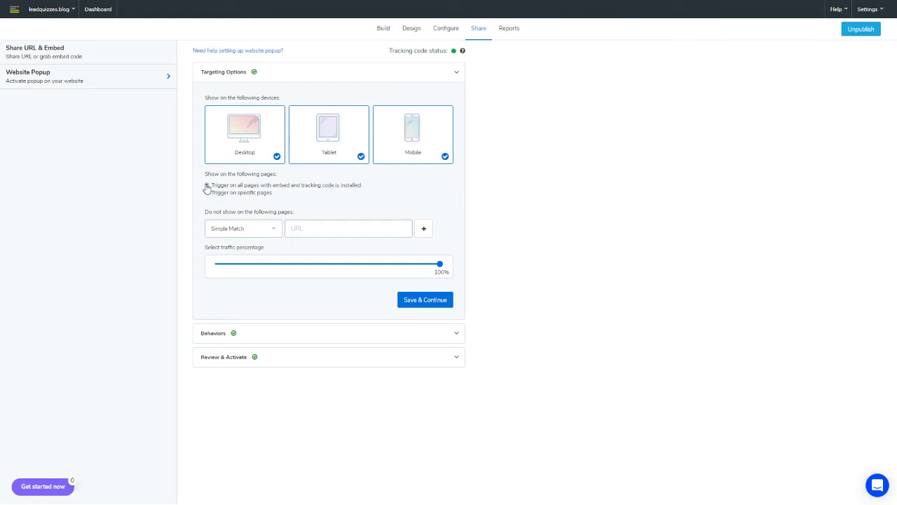
click(435, 298)
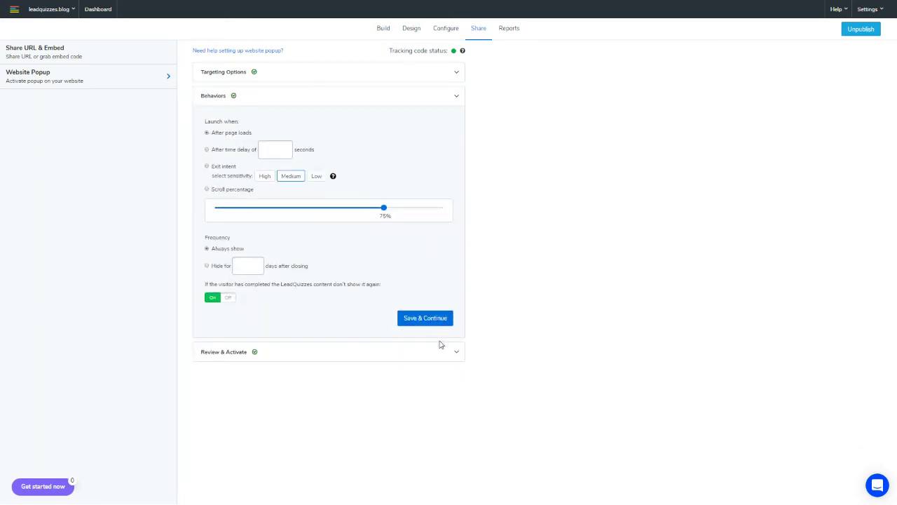
Step: Save the popup behaviors with launch after page loads, check the activation status, and reopen the targeting options and behaviors
click(443, 321)
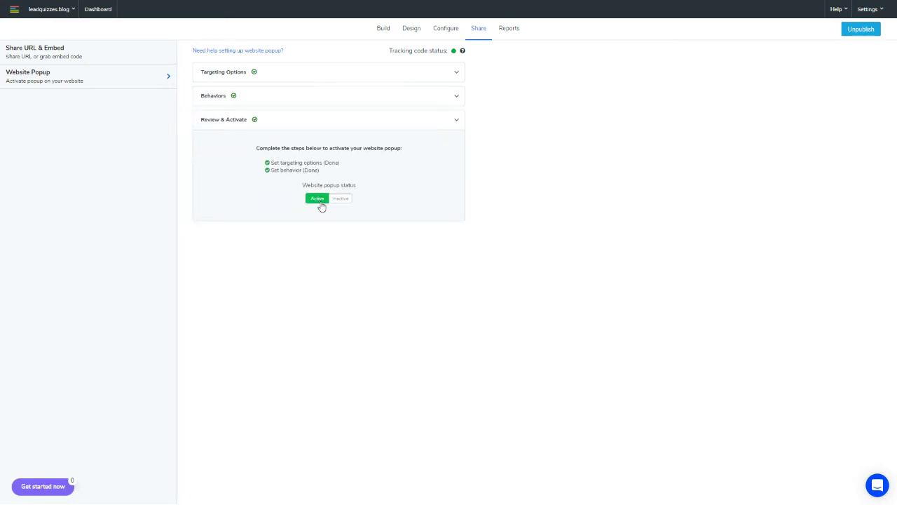
click(283, 74)
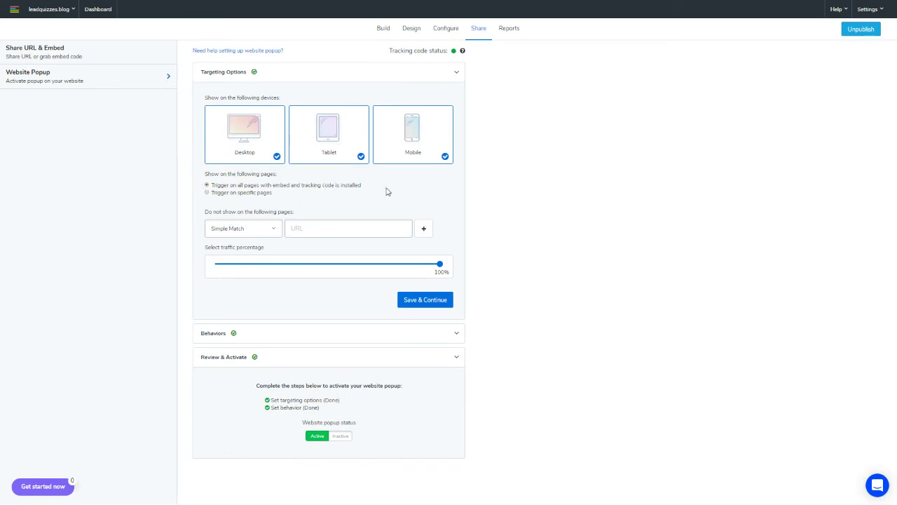
click(237, 339)
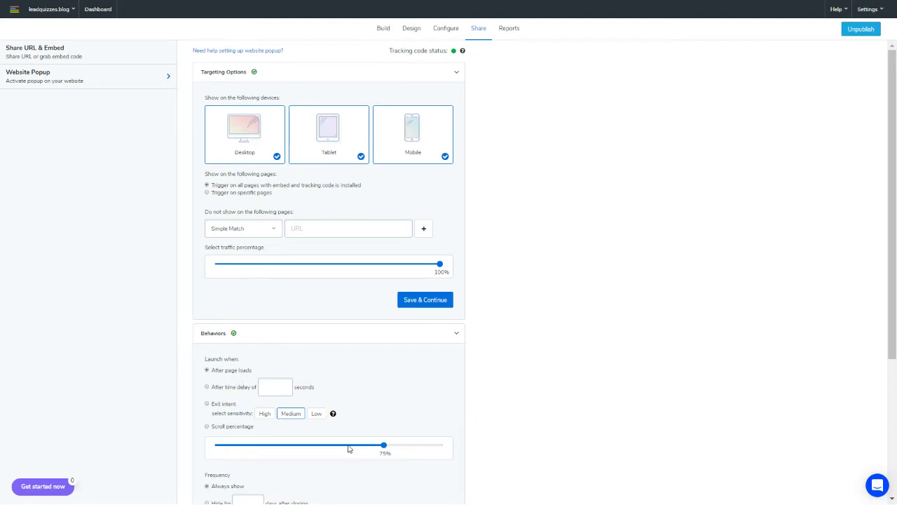
Step: Switch to the live website and check the quiz popup on the Home, Blog Post, About Us and Contact pages, closing it each time
key(super)
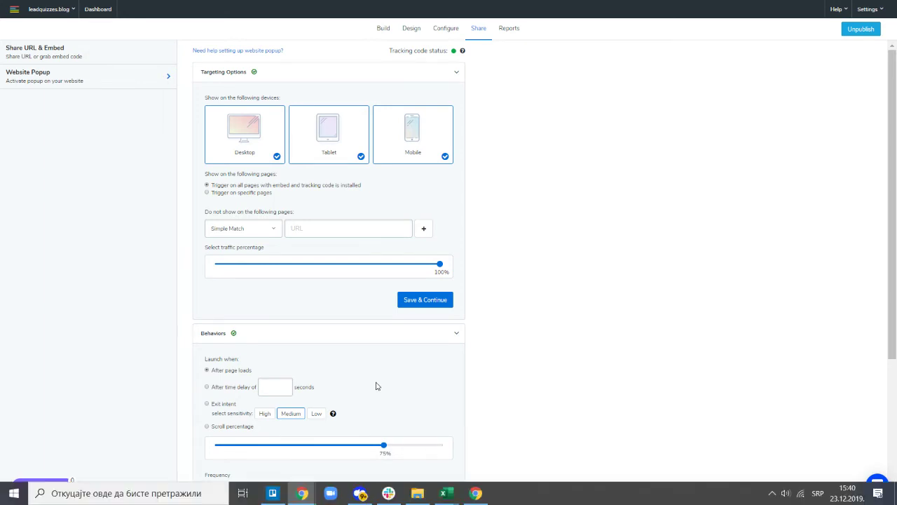
mouse_move(313, 489)
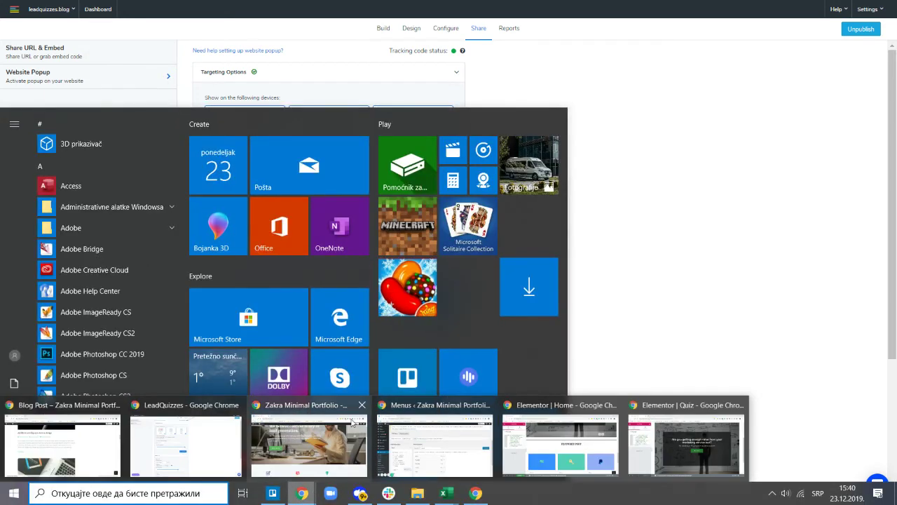
click(352, 422)
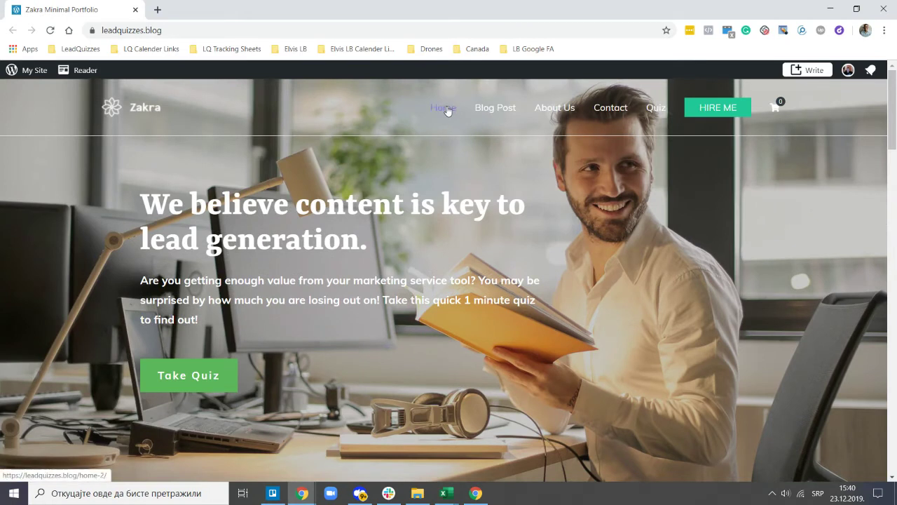
click(448, 110)
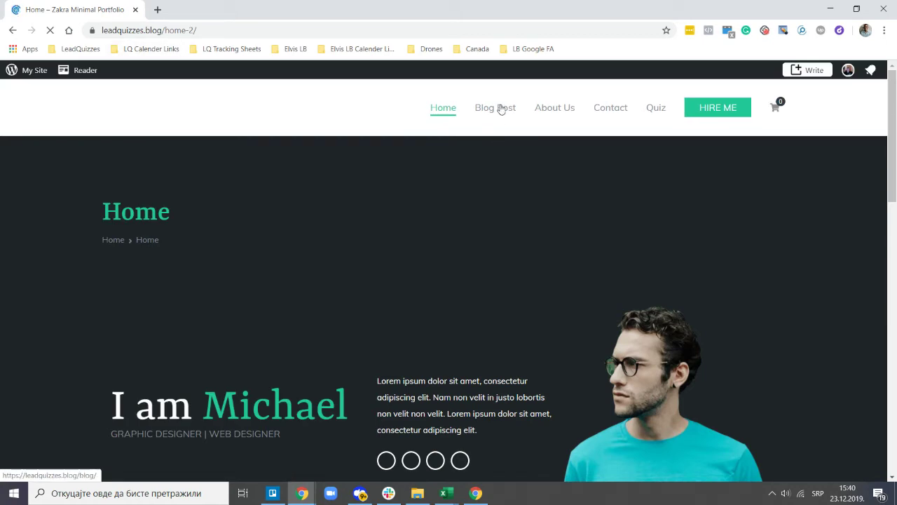
click(194, 30)
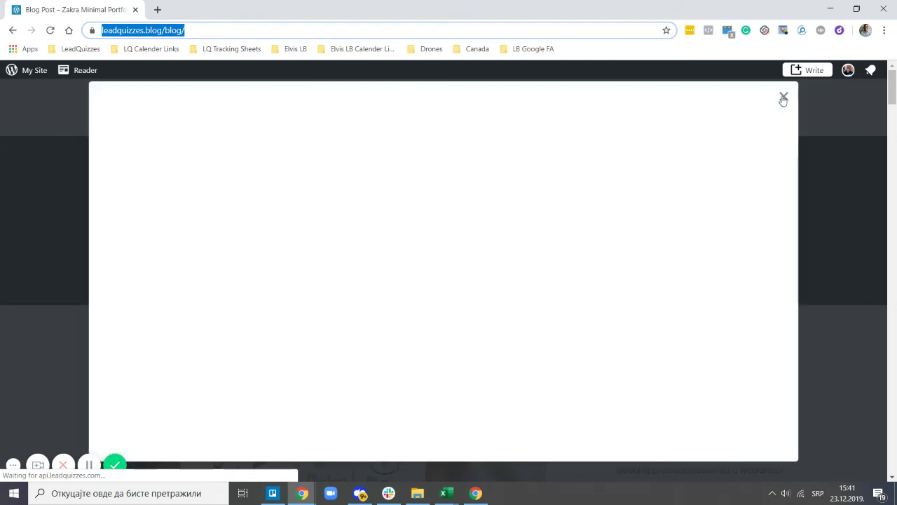
click(784, 96)
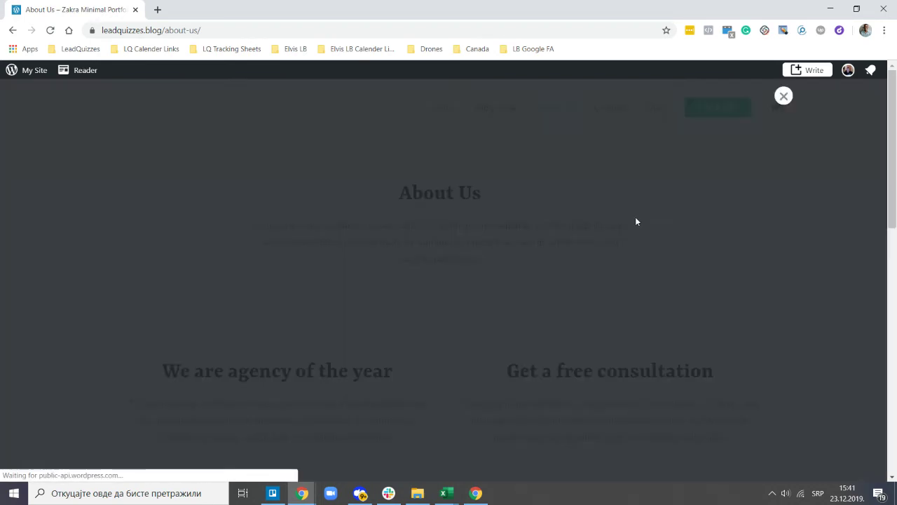
click(785, 97)
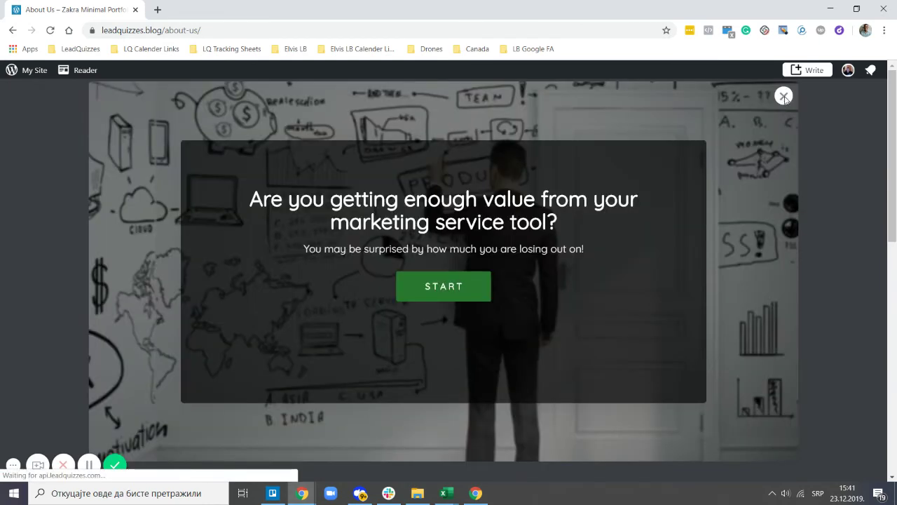
click(785, 96)
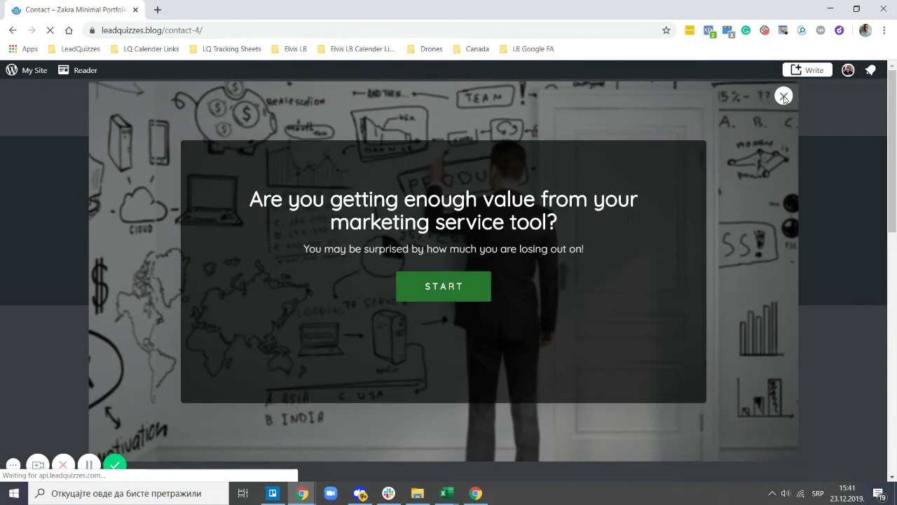
click(784, 97)
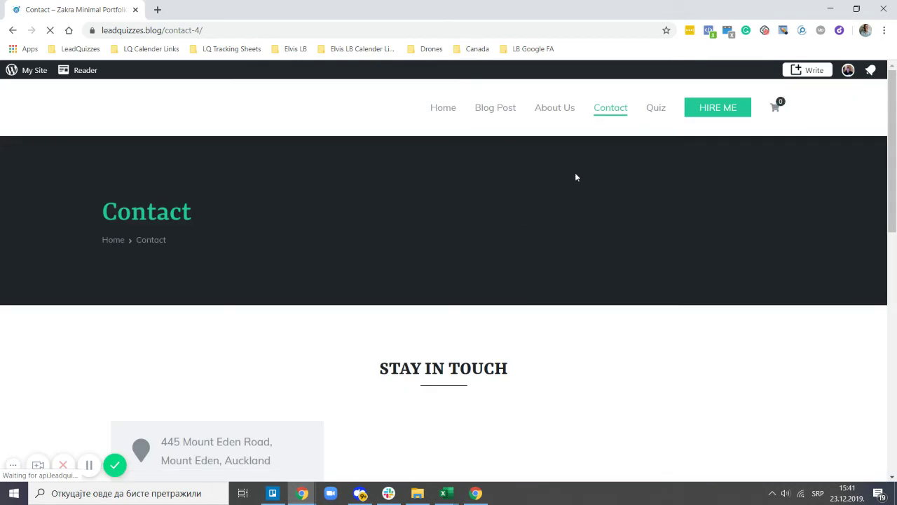
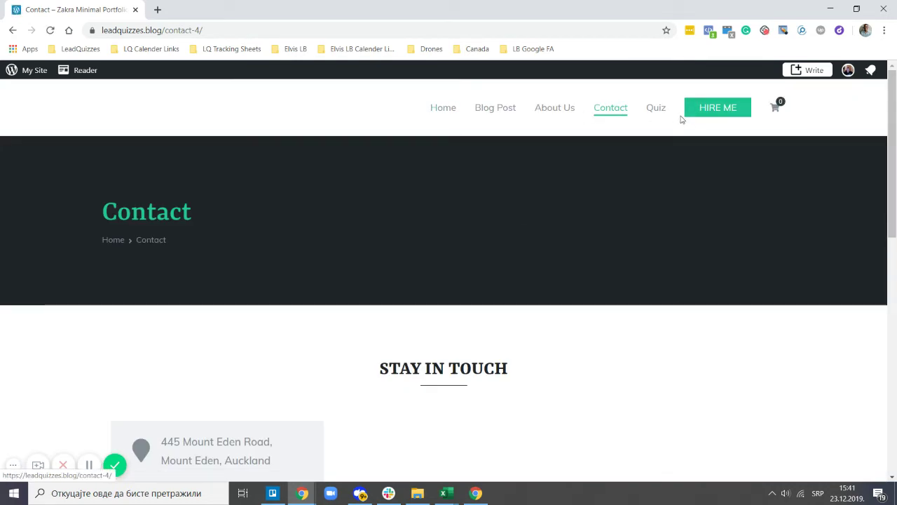
Step: Switch back to LeadQuizzes and set the popup to trigger on specific pages using Exact Match
click(304, 500)
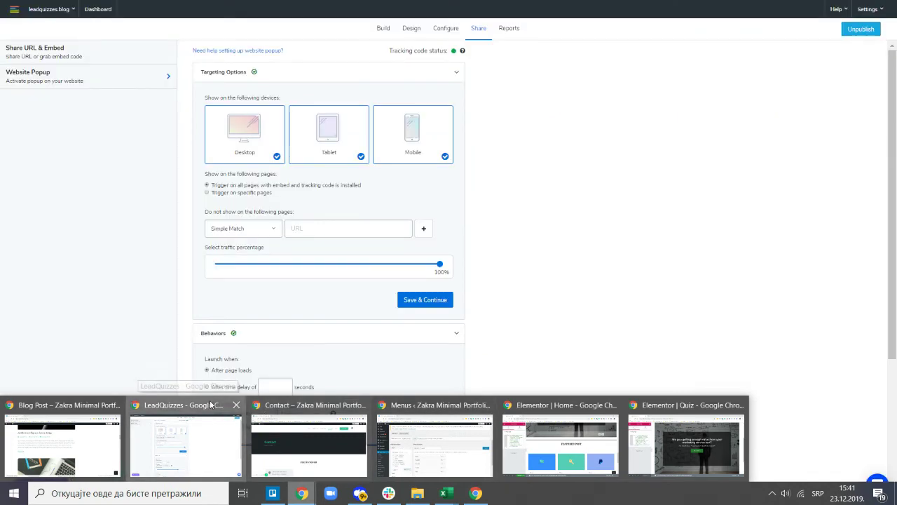
click(214, 421)
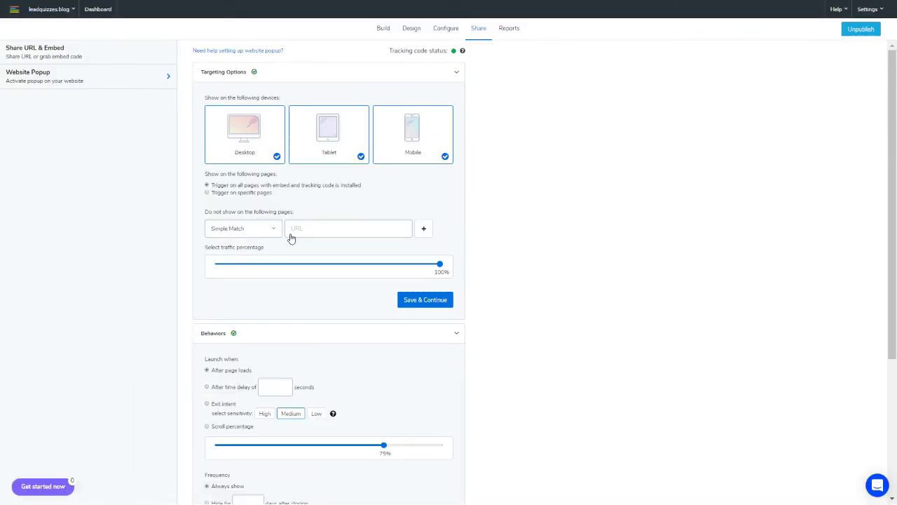
click(207, 193)
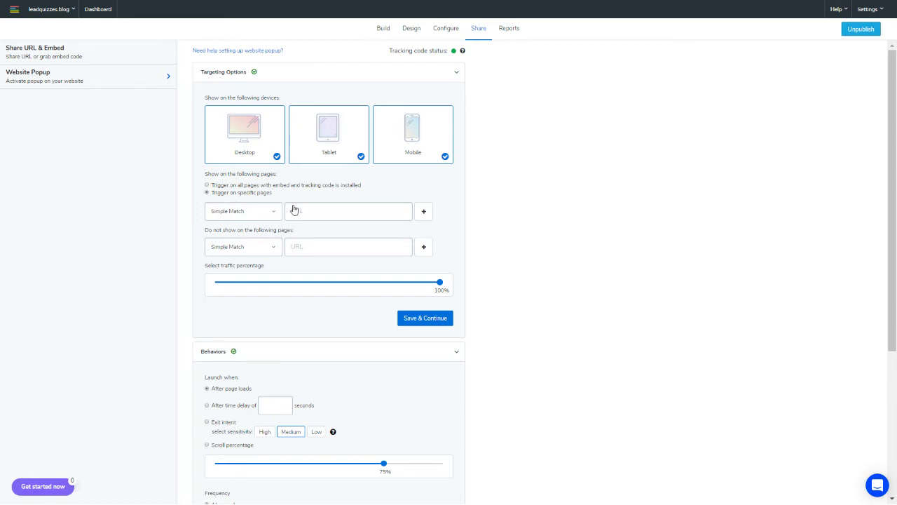
scroll(343, 351, down, 1)
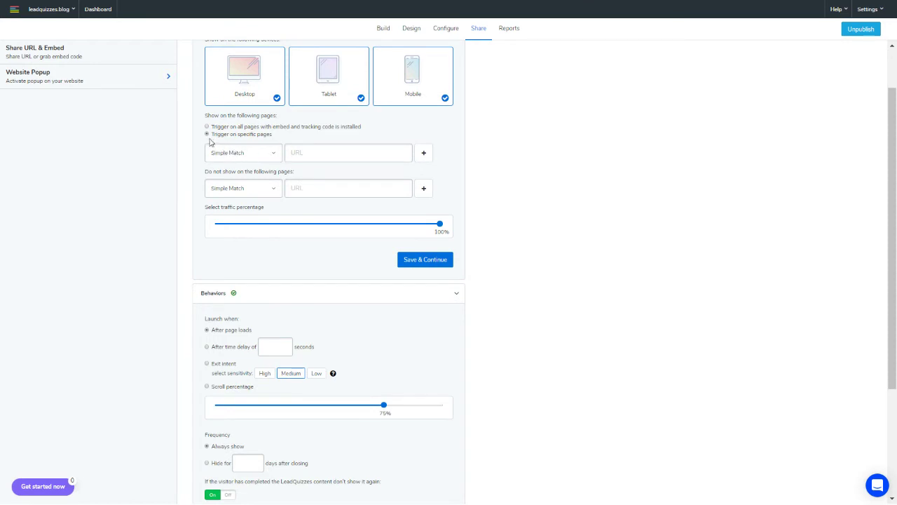
click(273, 155)
click(233, 181)
Step: Switch to the live website, open the Blog Post page and copy its address
key(super)
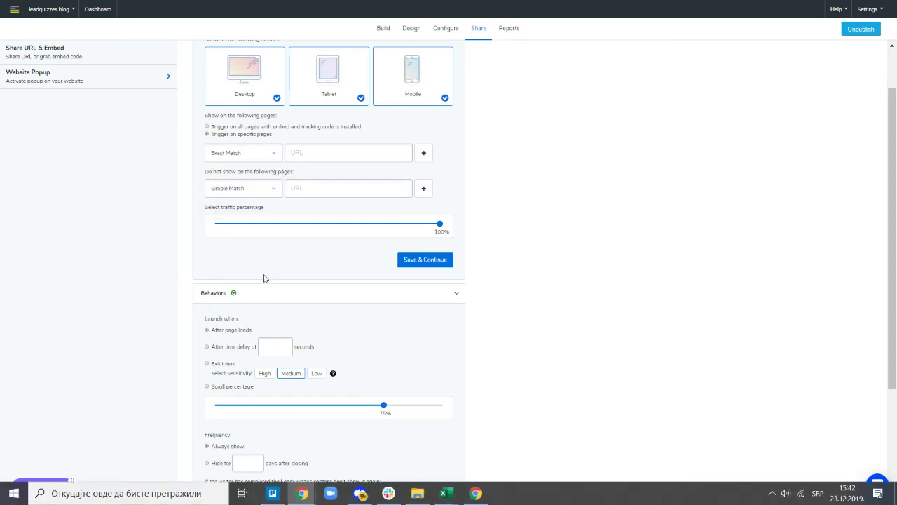
mouse_move(303, 495)
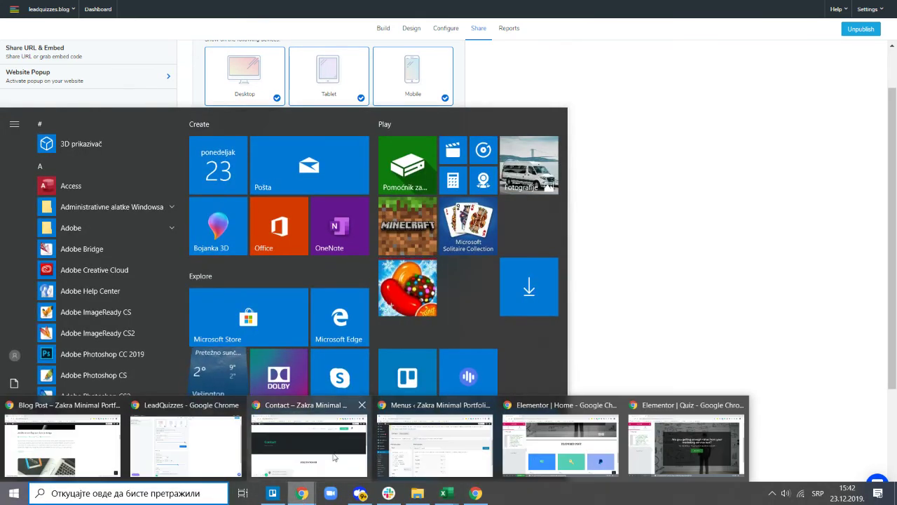
mouse_move(334, 457)
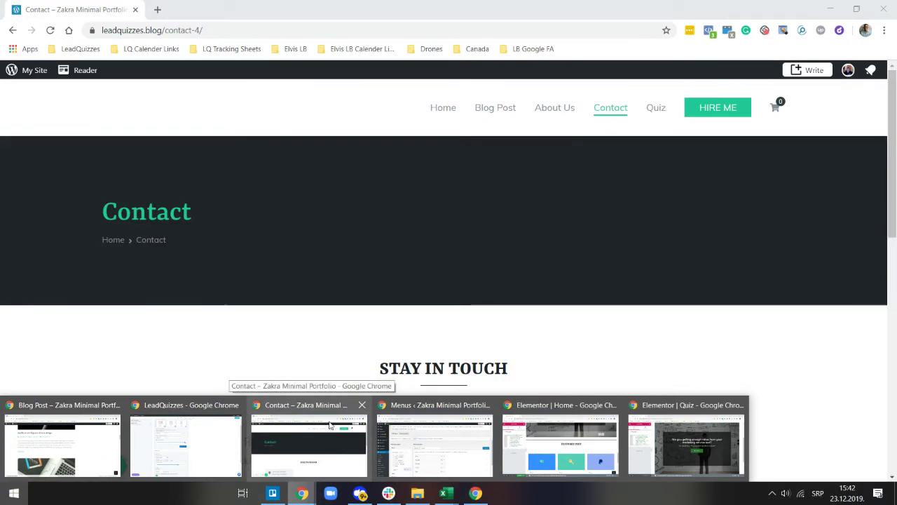
click(331, 411)
click(490, 108)
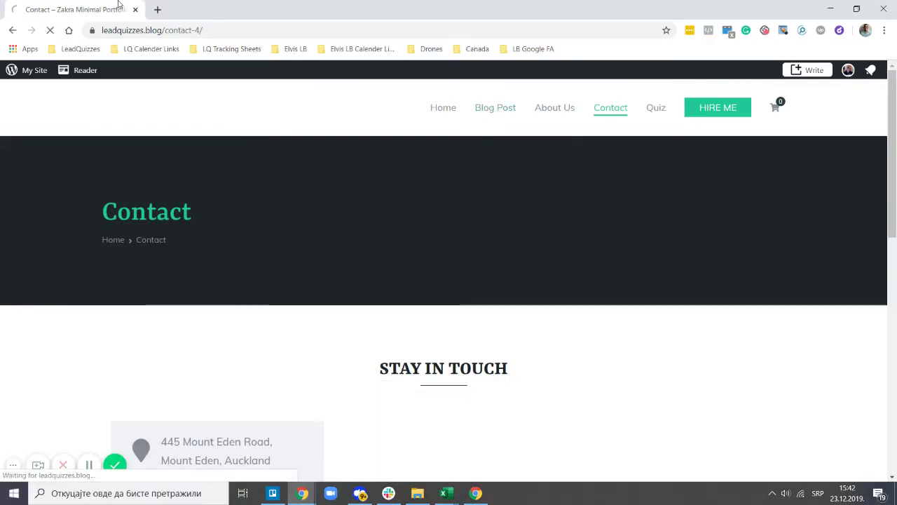
click(191, 30)
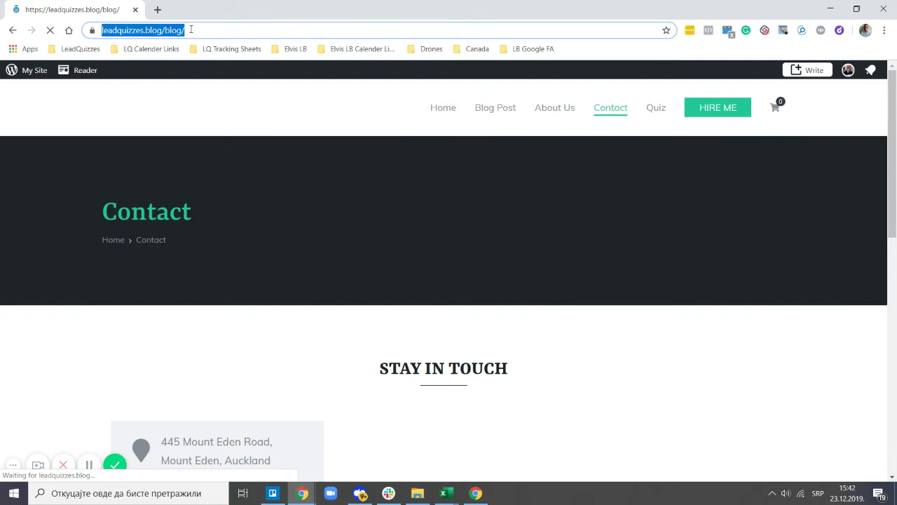
click(302, 493)
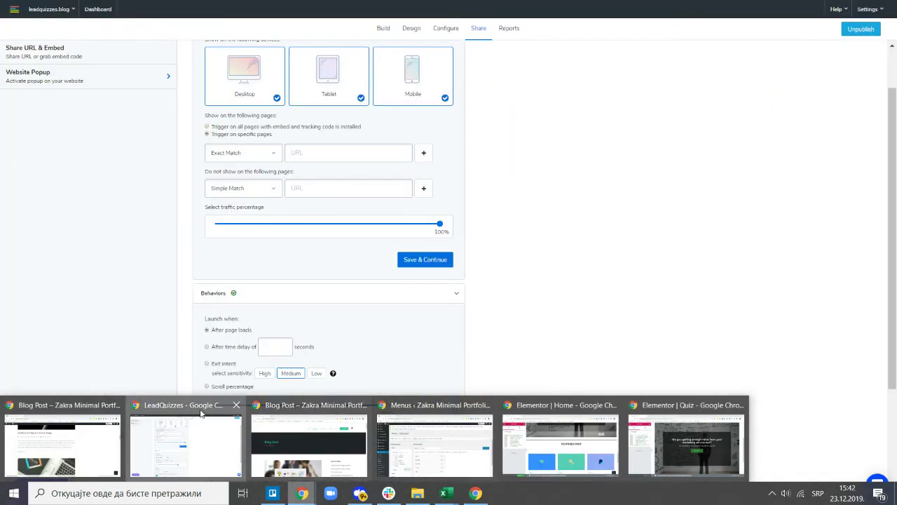
click(189, 428)
click(303, 154)
text(https://leadquizzes.blog/blog)
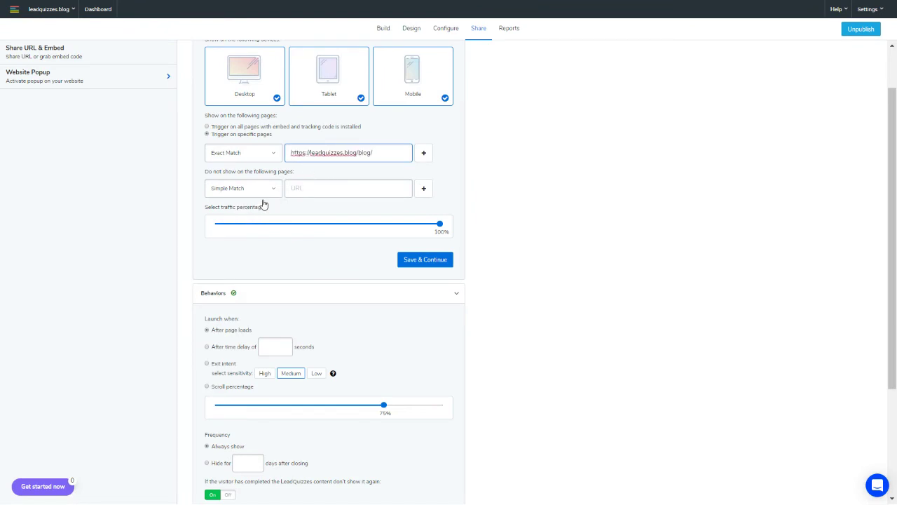
click(415, 260)
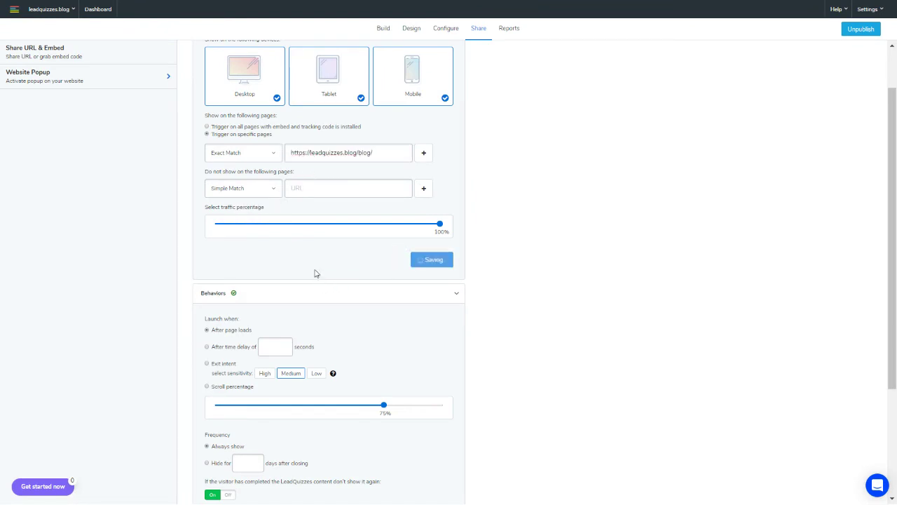
Step: Review the popup's targeting options, the available URL match types, and the launch and frequency behaviors
click(255, 104)
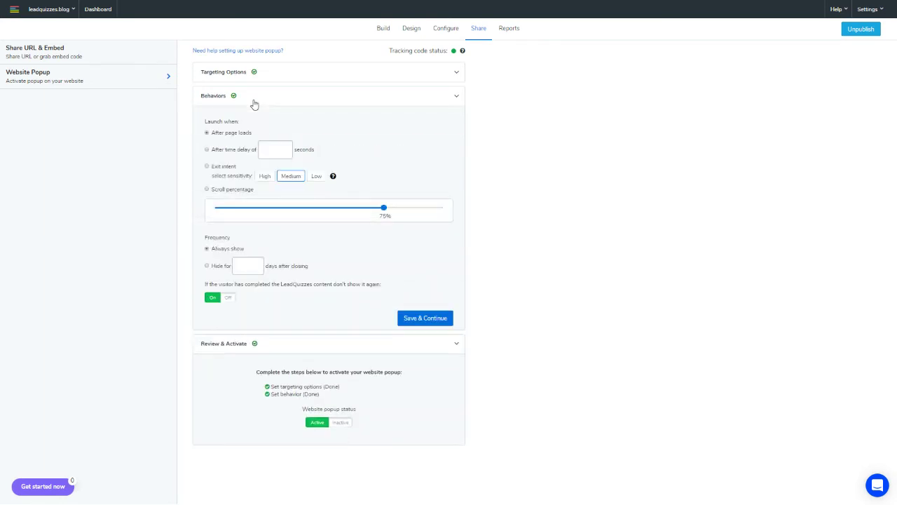
click(266, 76)
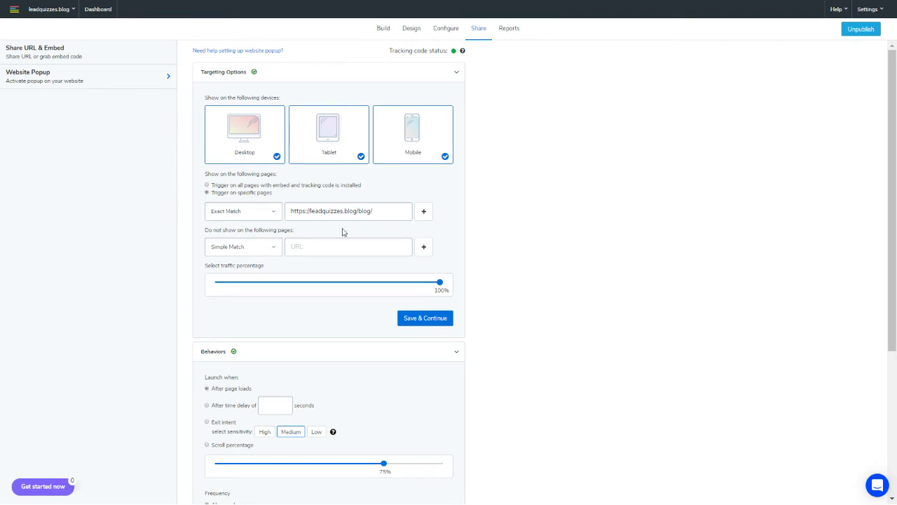
scroll(258, 313, down, 1)
scroll(242, 129, up, 1)
click(231, 217)
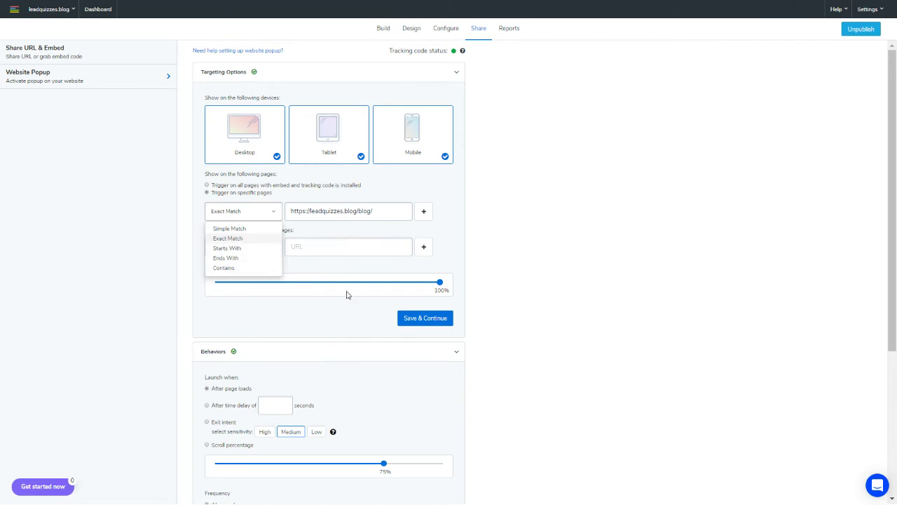
click(260, 303)
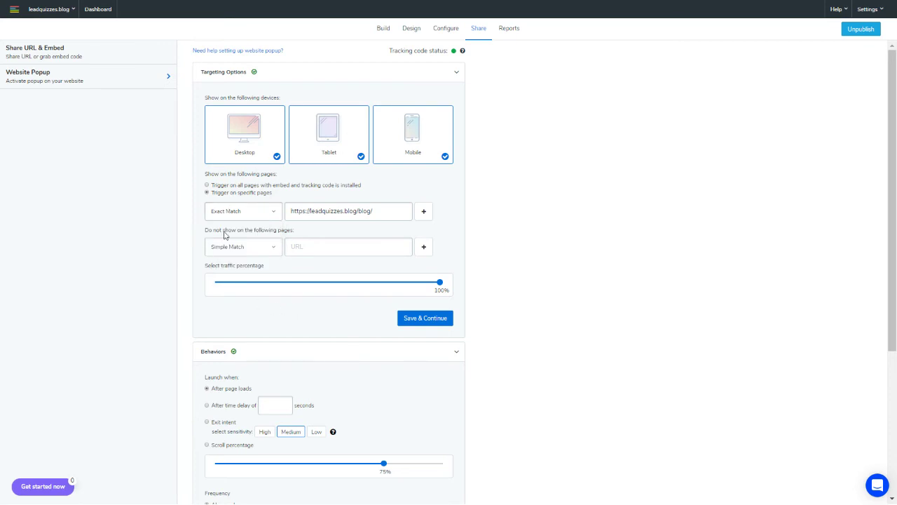
scroll(224, 253, down, 5)
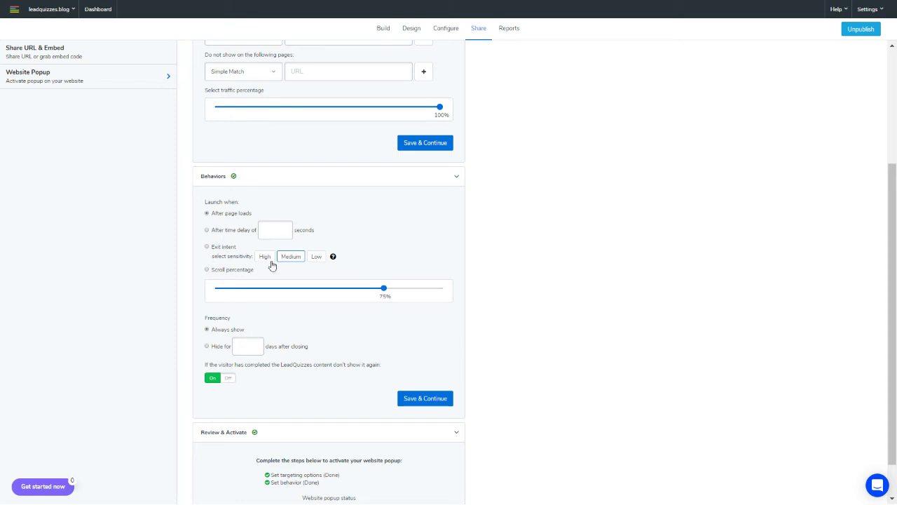
scroll(259, 126, up, 1)
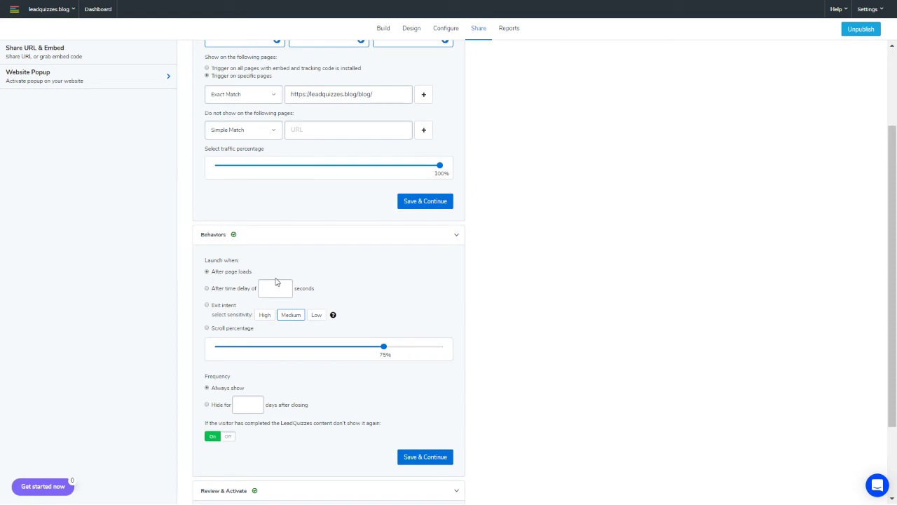
Step: Save the targeting options again, then set the popup to launch after a time delay of 5 seconds and save the behaviors
click(428, 202)
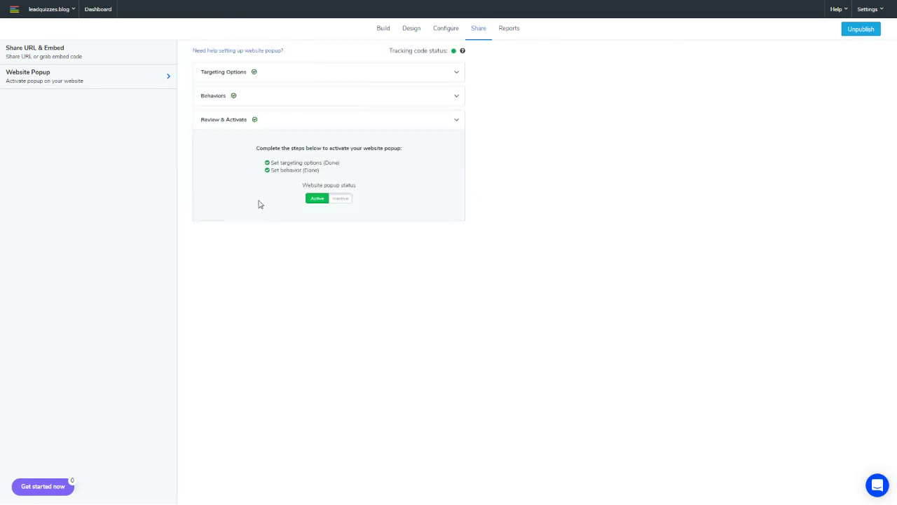
click(264, 99)
click(206, 150)
click(278, 152)
text(5)
click(439, 322)
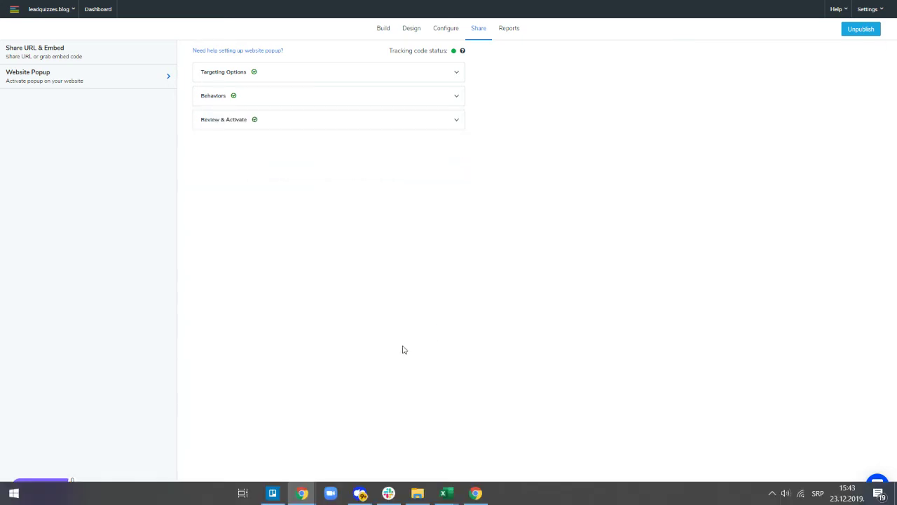
Step: Switch to the live website, reload the Blog Post page to test the popup's time delay, and close the popup
key(super)
mouse_move(302, 493)
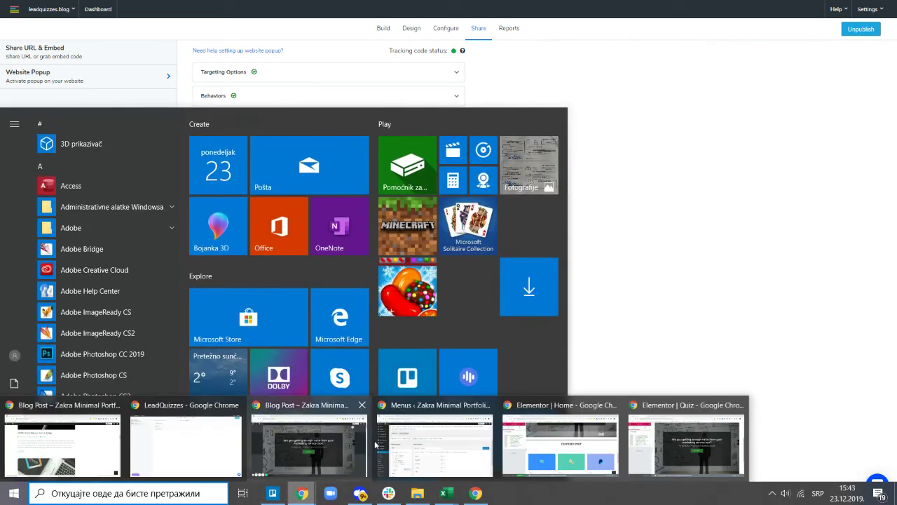
mouse_move(328, 446)
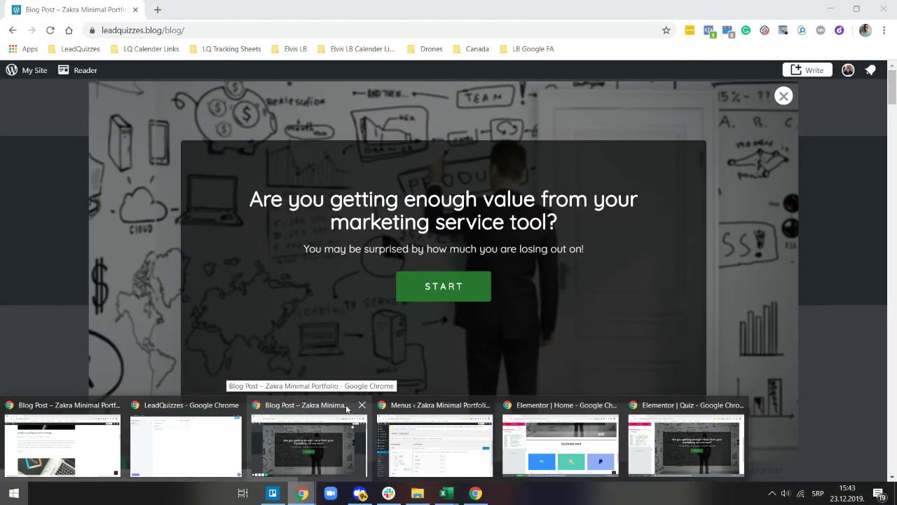
click(347, 409)
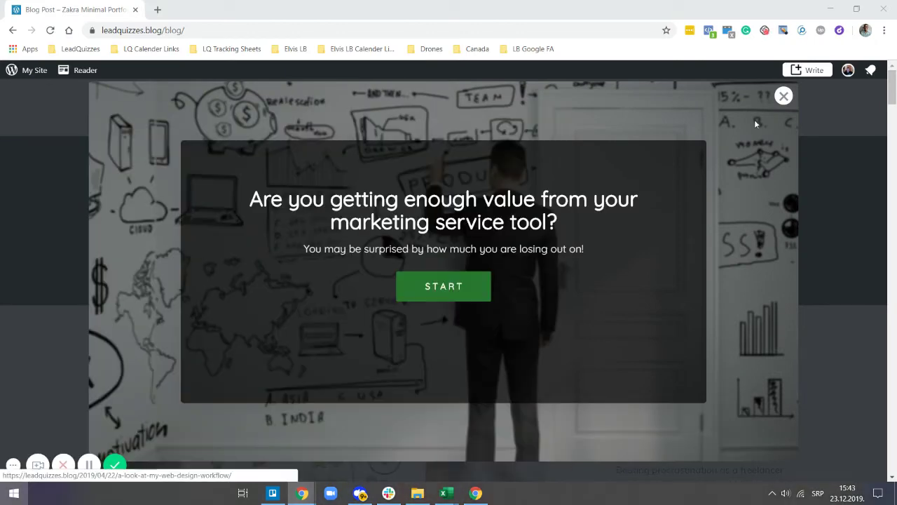
click(783, 96)
click(498, 111)
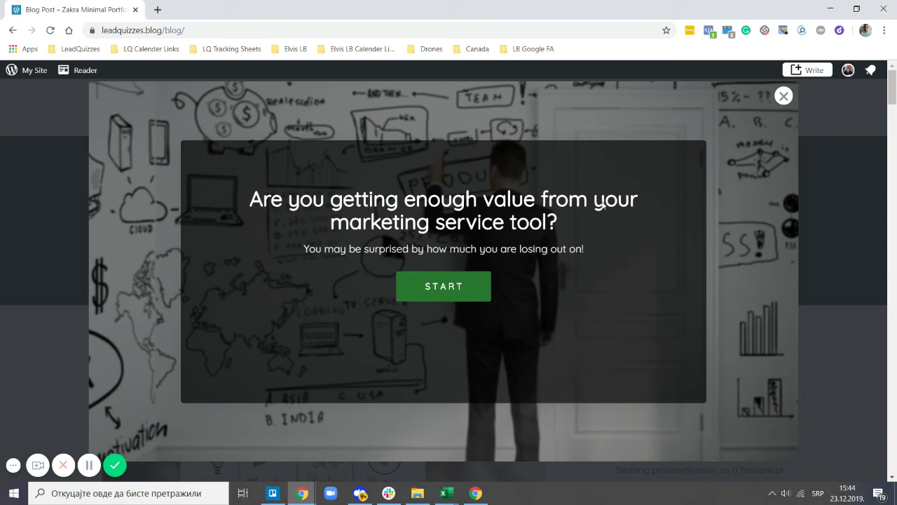
click(784, 96)
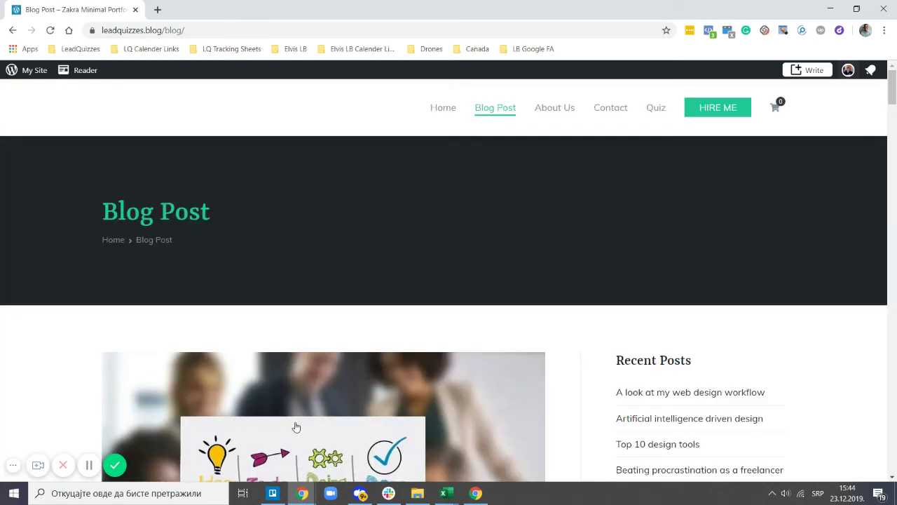
Step: Back in LeadQuizzes, set the popup to launch on exit intent with medium sensitivity and save the behaviors
mouse_move(302, 493)
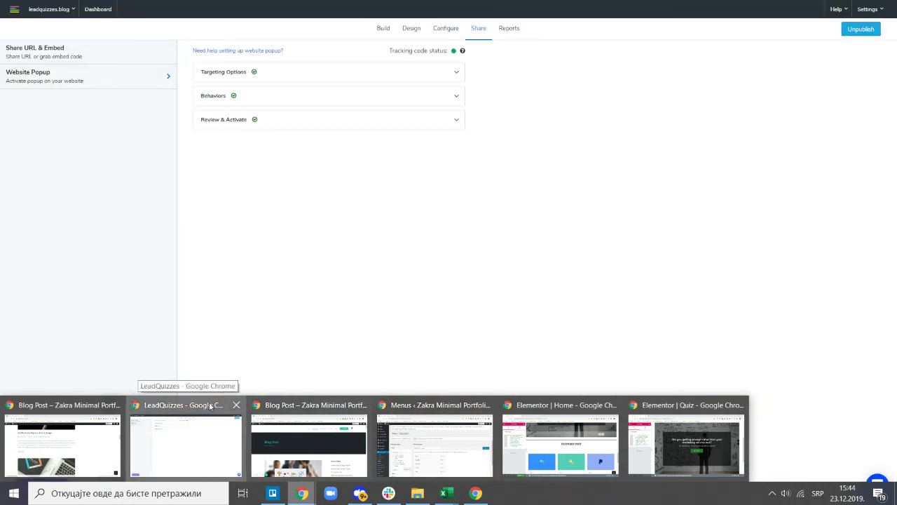
click(179, 445)
click(308, 96)
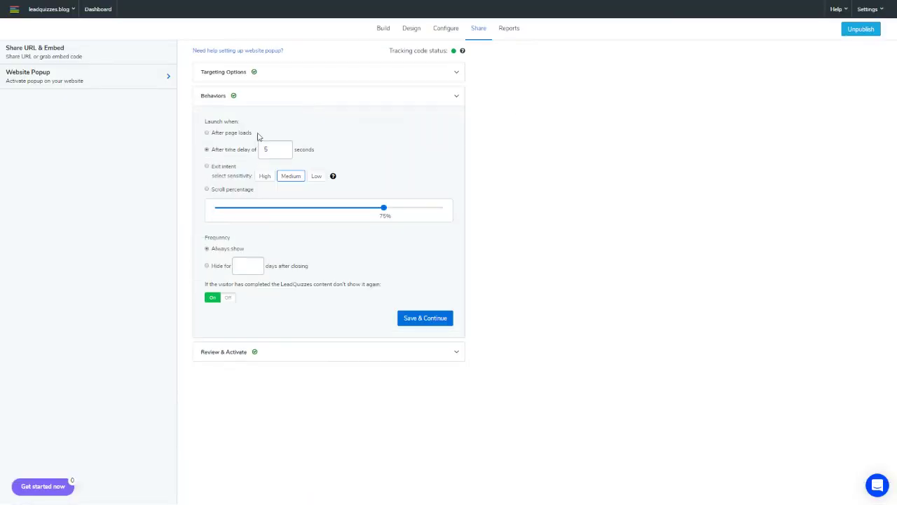
click(207, 166)
click(407, 327)
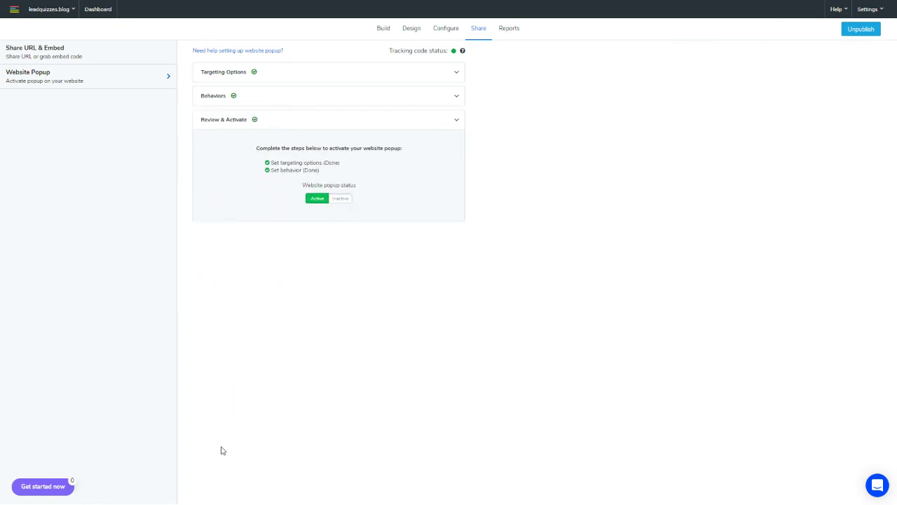
Step: Switch to the live Blog Post page, reload it, test the exit-intent popup, and close it
key(super)
mouse_move(303, 495)
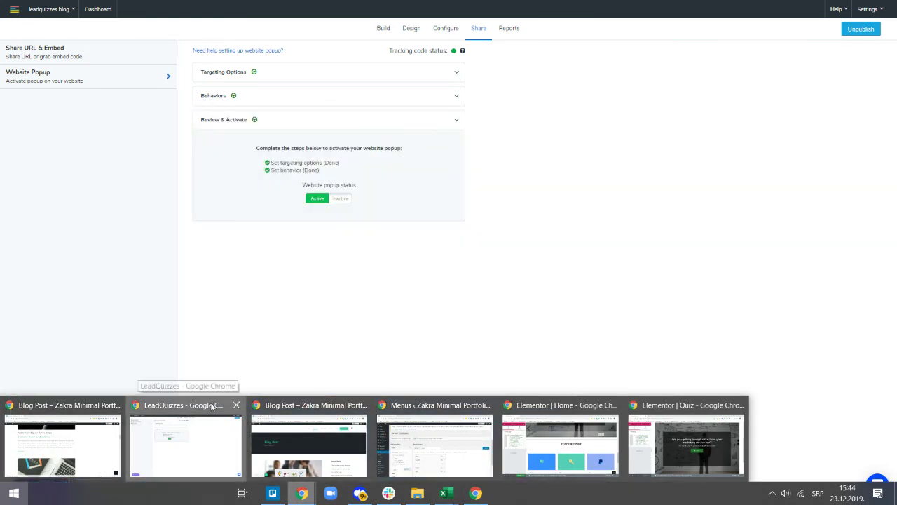
click(235, 398)
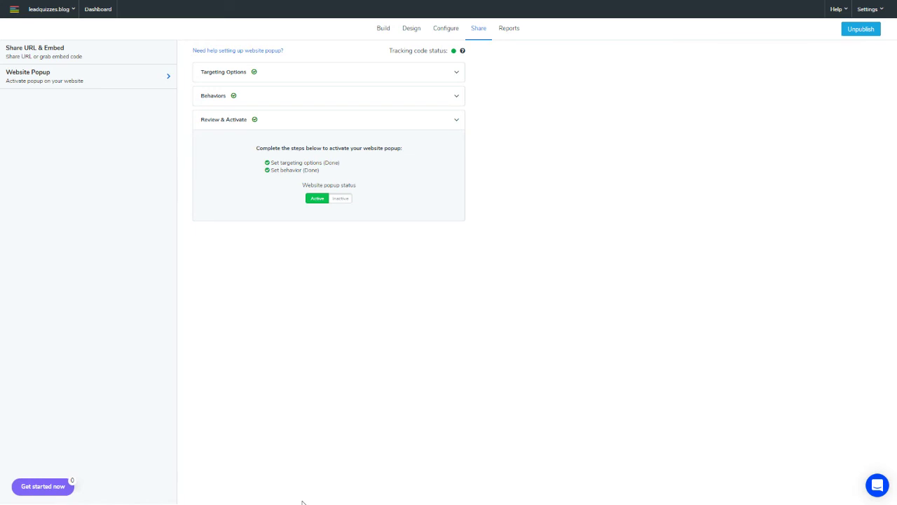
key(super)
mouse_move(303, 495)
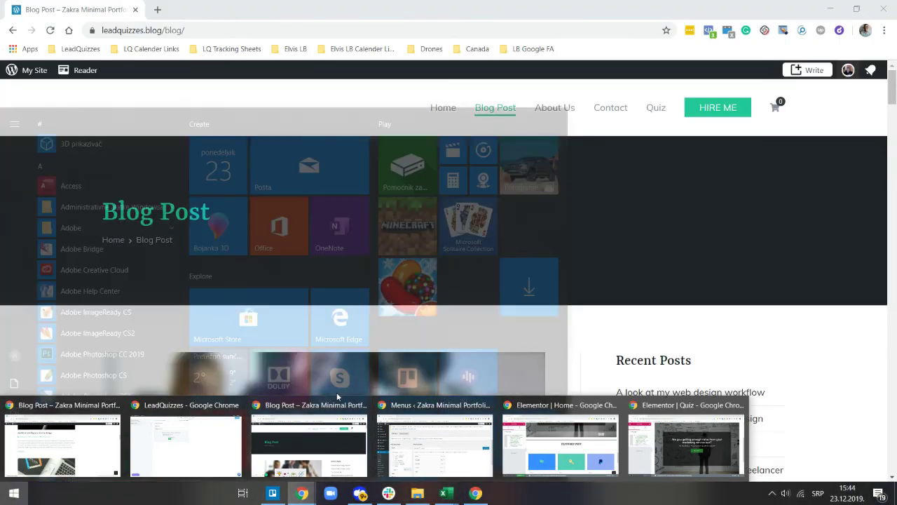
click(336, 392)
click(191, 32)
key(Return)
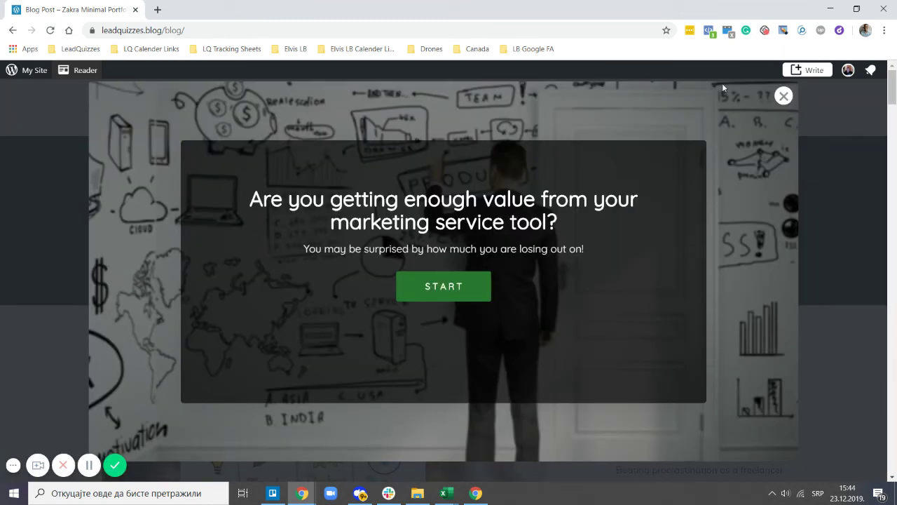
click(784, 96)
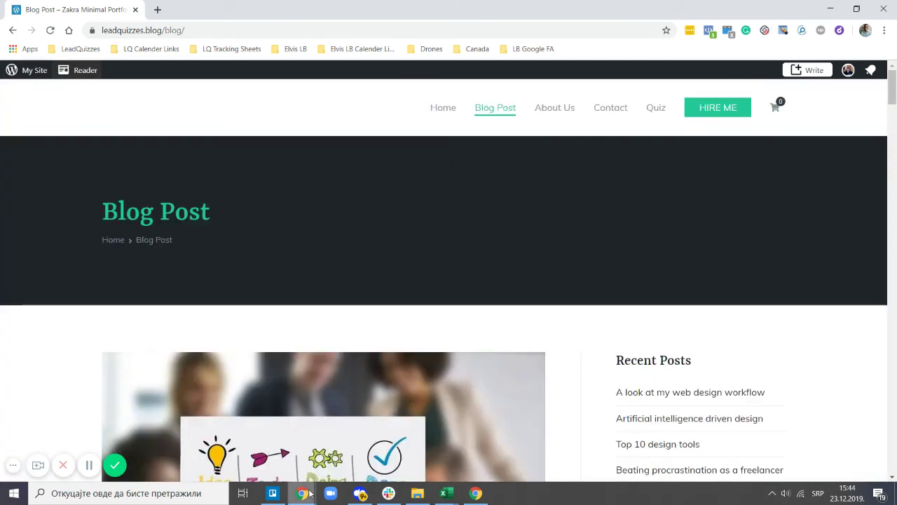
Step: Return to LeadQuizzes, set the popup to launch at a scroll percentage of 75%, and save the behaviors
mouse_move(304, 496)
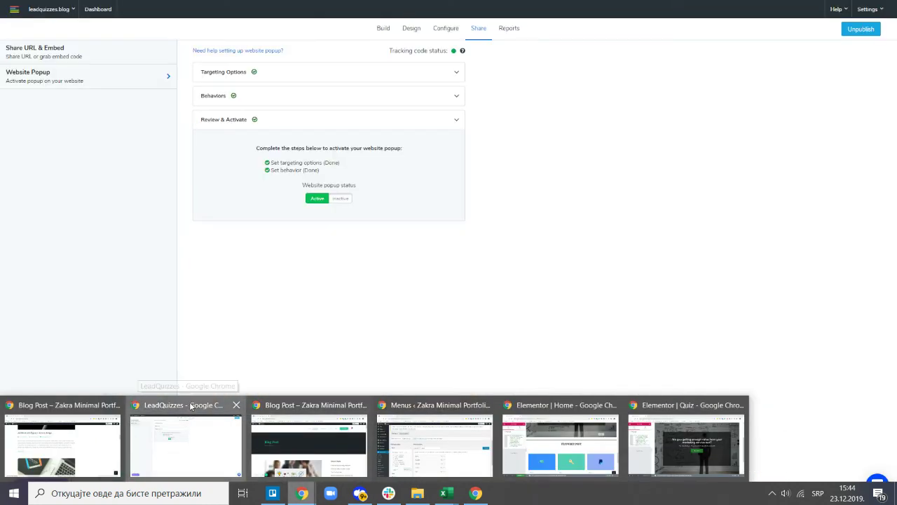
click(190, 405)
click(314, 103)
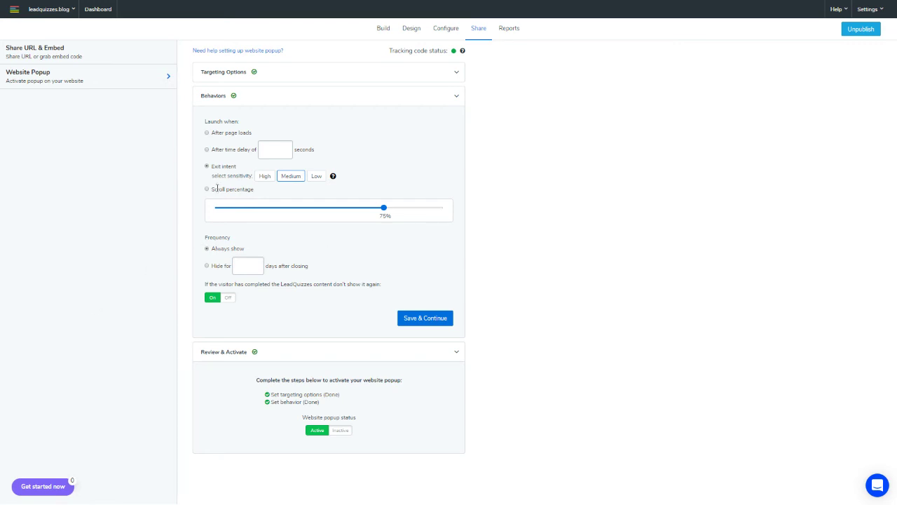
click(424, 319)
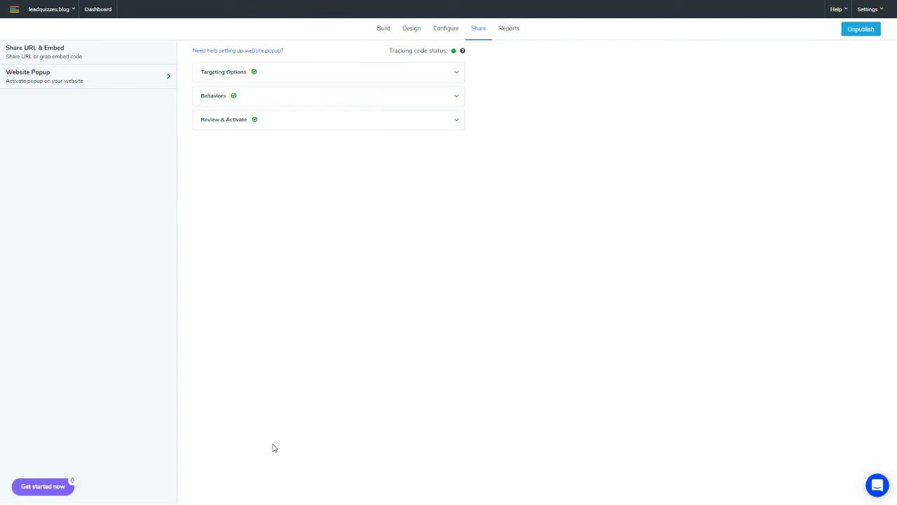
Step: Switch to the live Blog Post page, reload it, scroll through the posts to test the scroll-percentage popup, and close it
key(super)
mouse_move(303, 493)
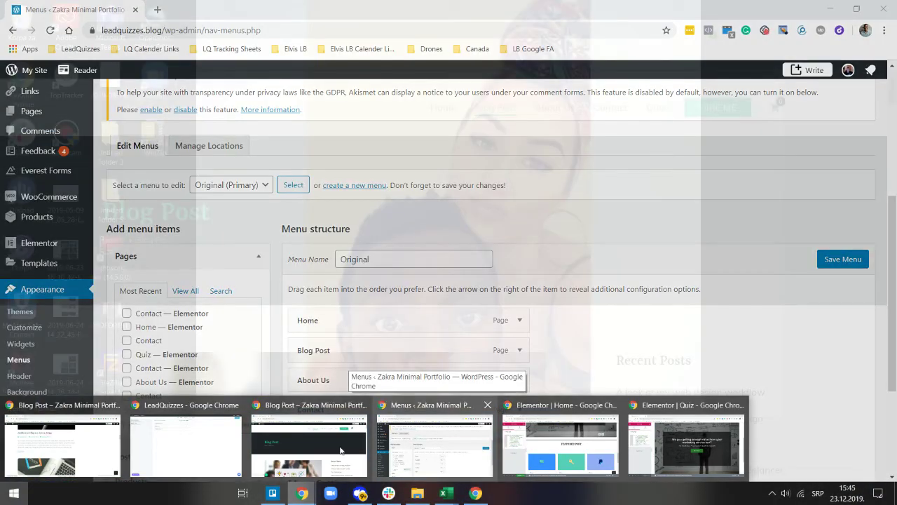
click(340, 450)
key(ctrl+l)
key(Return)
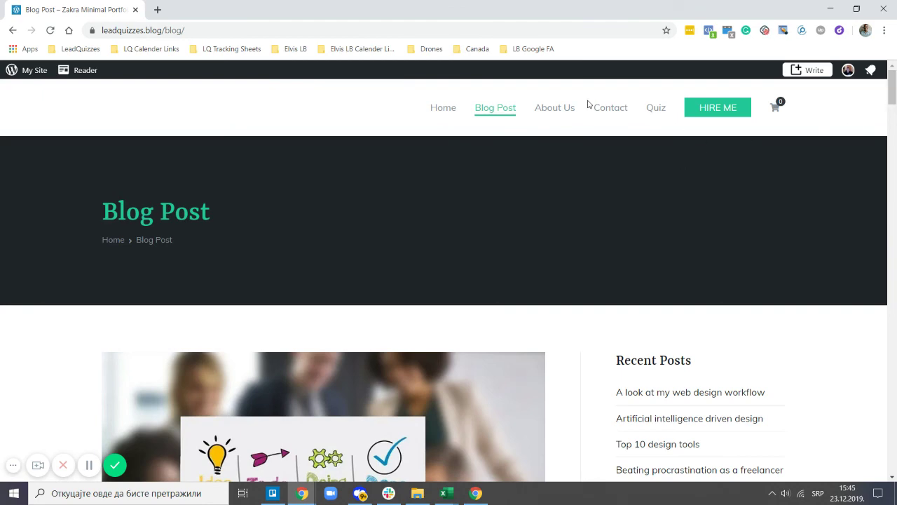
scroll(590, 105, down, 5)
scroll(629, 170, down, 20)
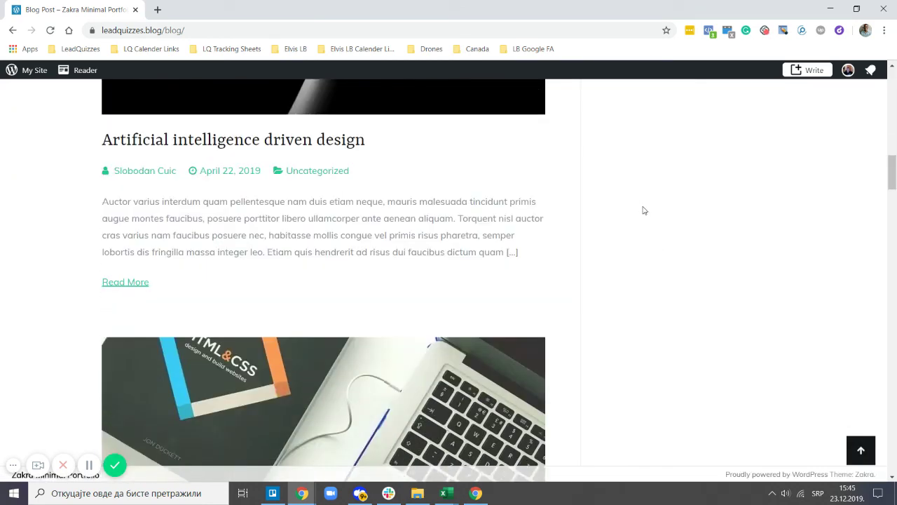
scroll(659, 226, down, 15)
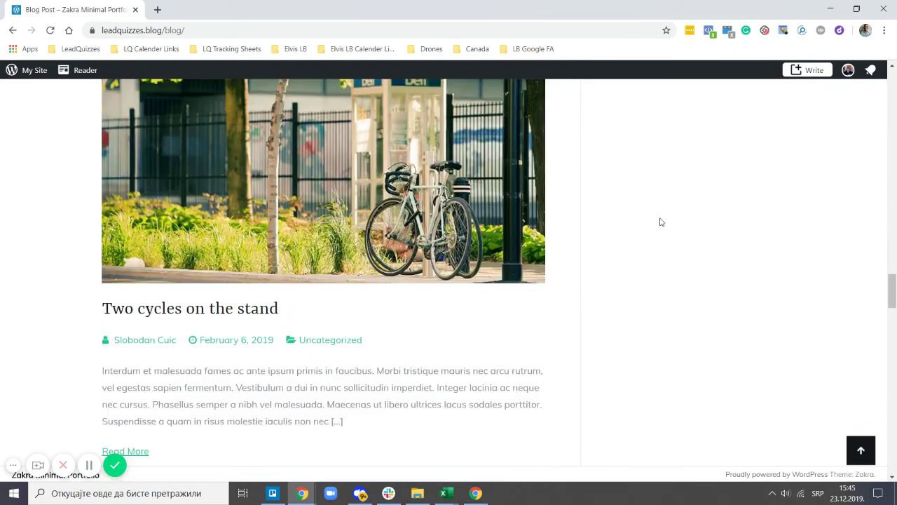
scroll(662, 219, down, 5)
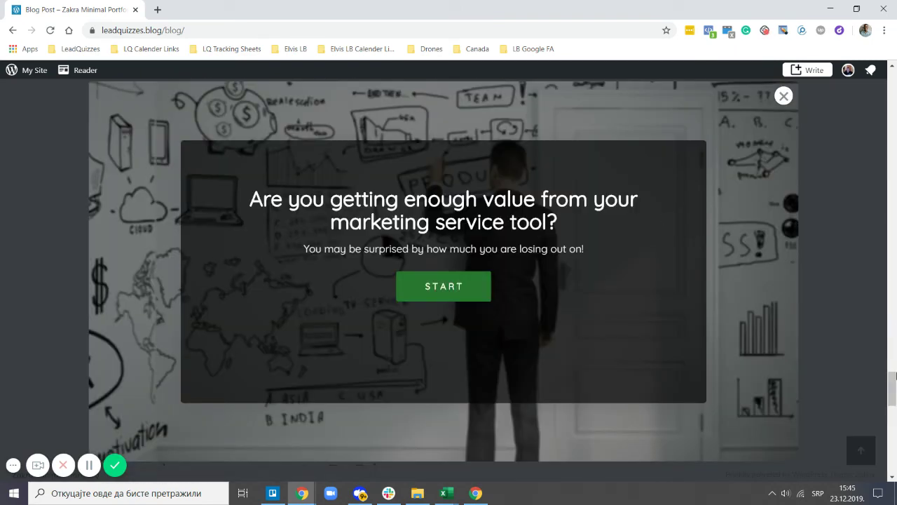
click(786, 96)
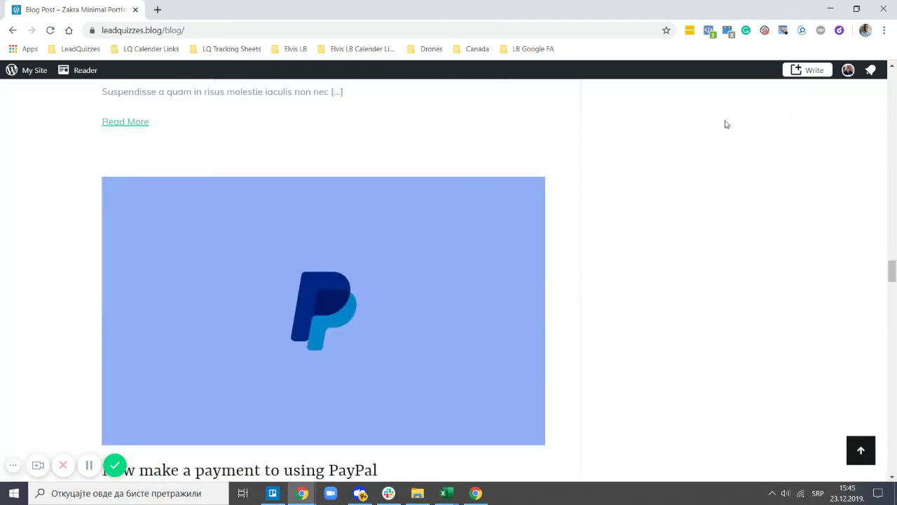
scroll(628, 277, up, 3)
scroll(629, 273, up, 5)
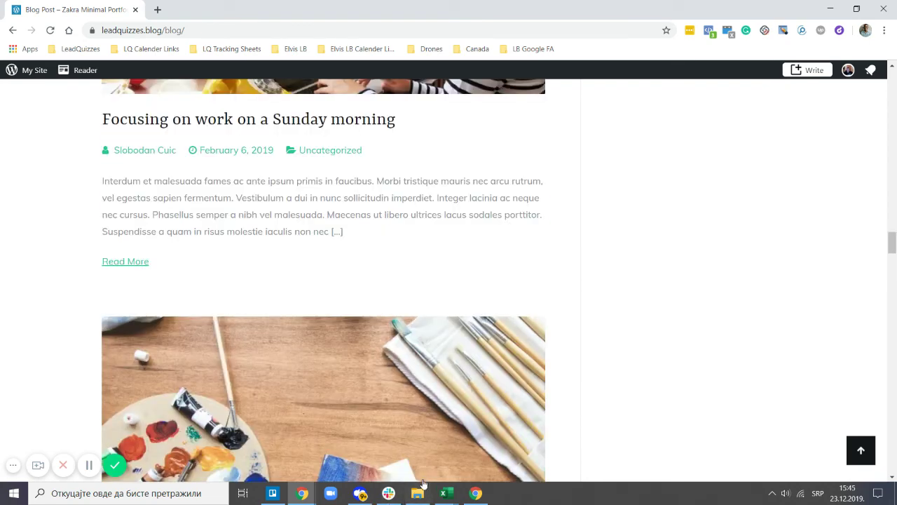